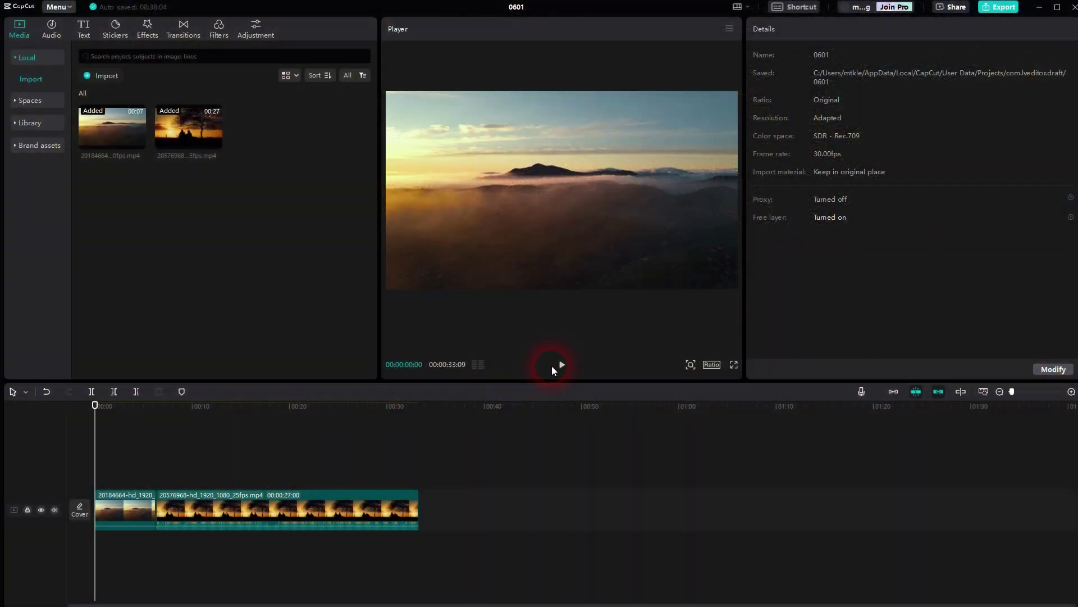
- Split the sunset clip at the playhead, trim the mountain clip's start, and delete the leftover end
click(562, 365)
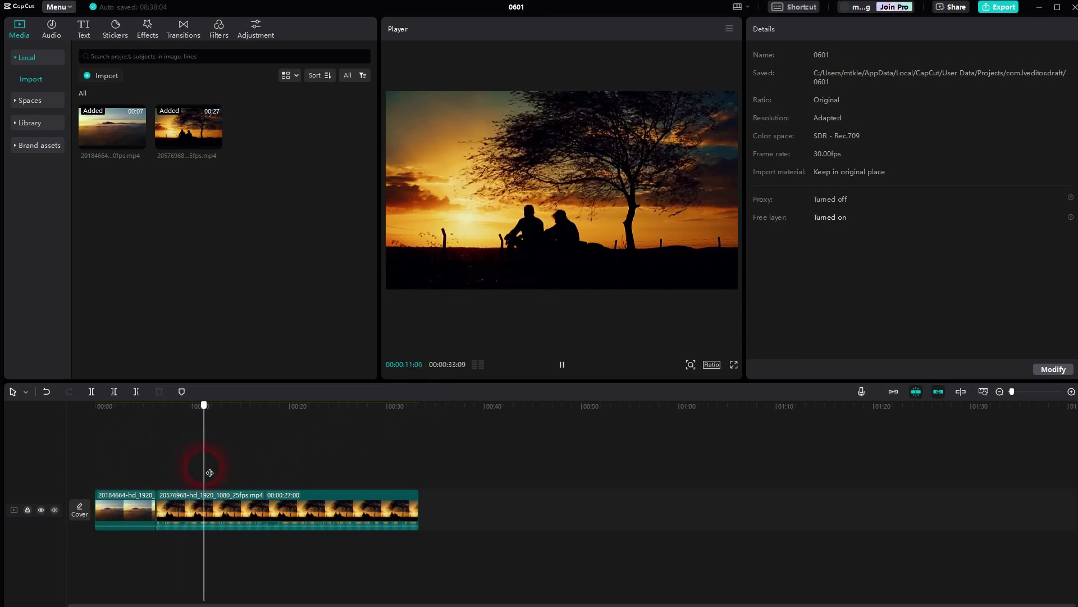
key(space)
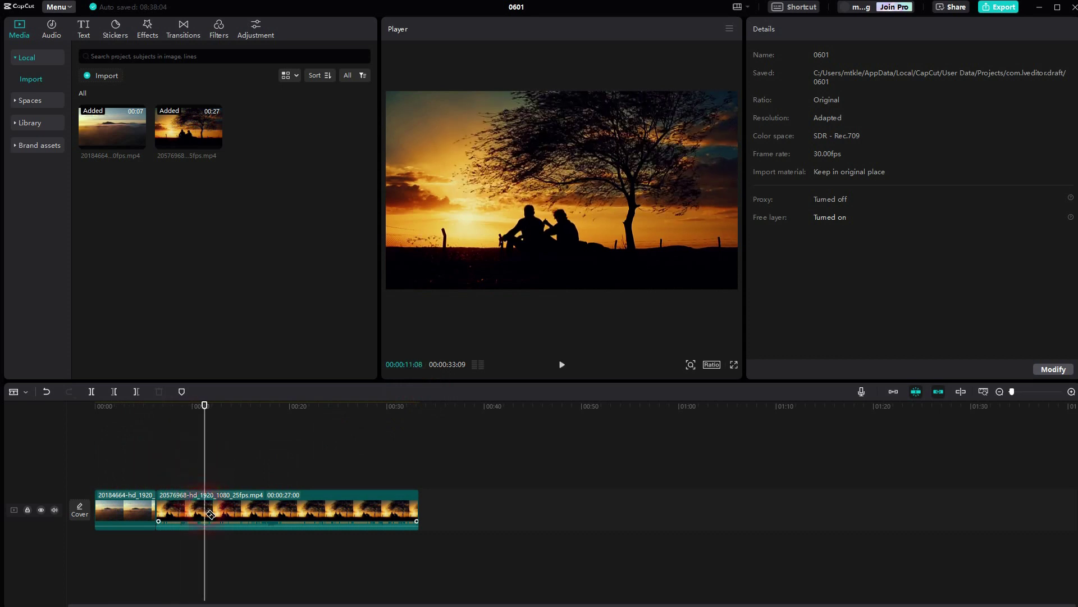
key(ctrl+b)
drag(155, 511, 102, 508)
click(330, 492)
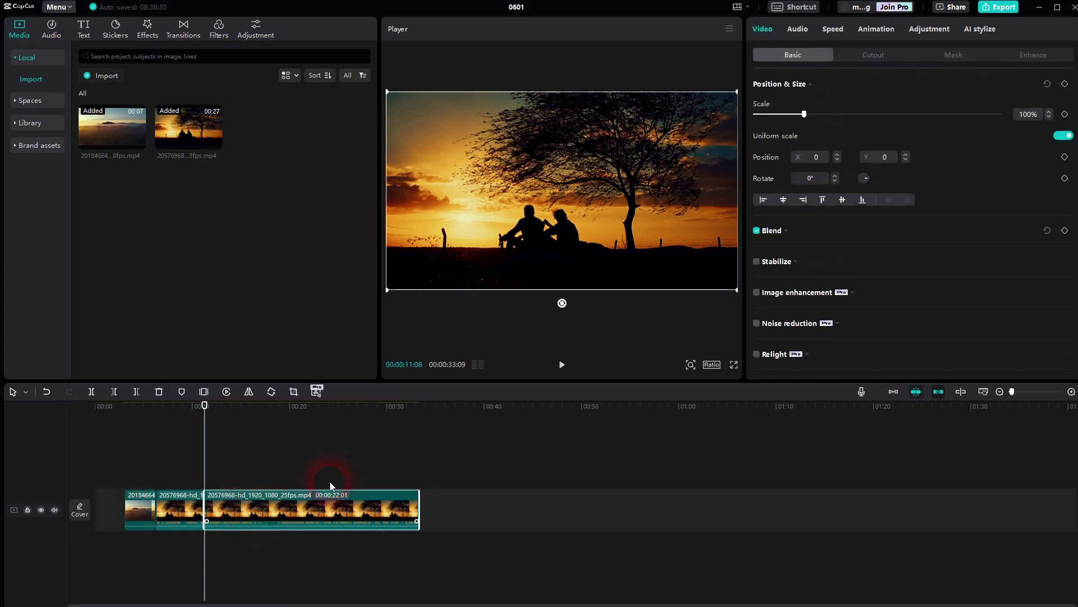
key(Delete)
- Close the gap between the clips, turn auto gap closing back off, and return to the start
click(894, 392)
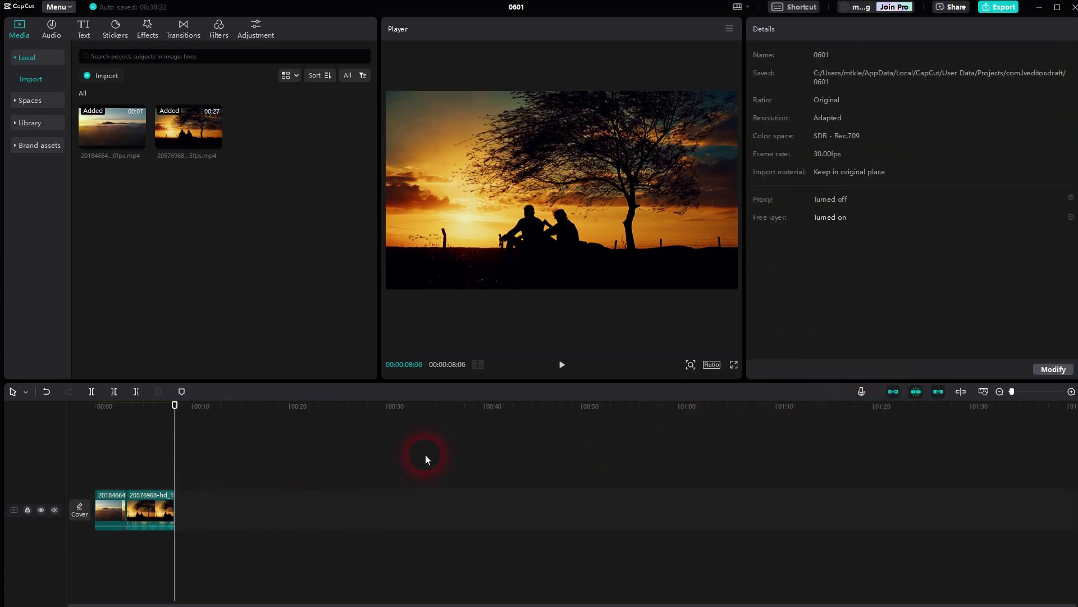
click(892, 393)
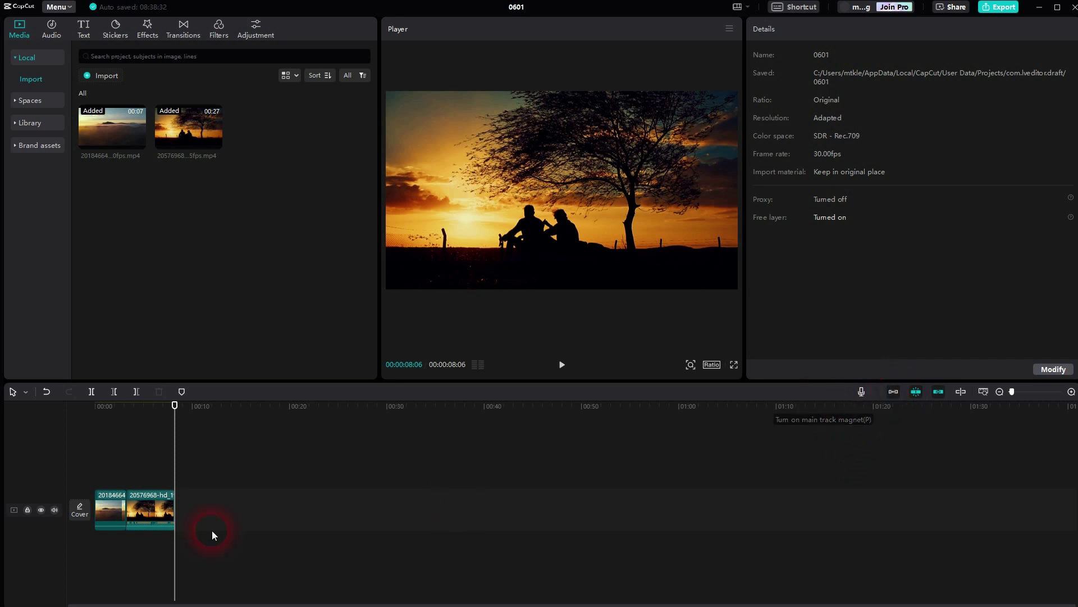
click(63, 458)
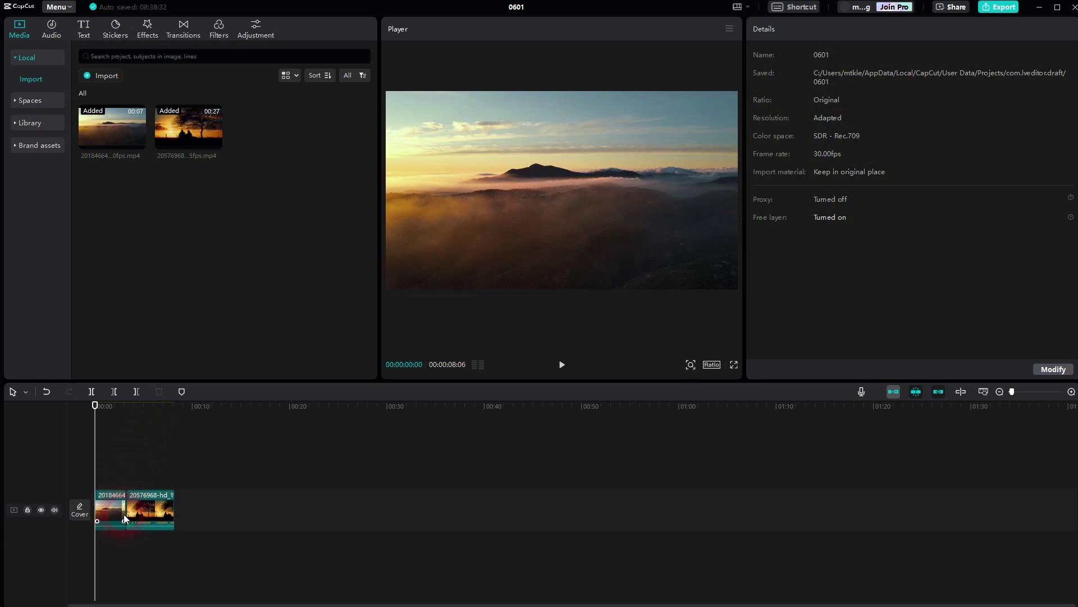
- Give the first clip a Fade Out exit animation lasting 0.5s and preview it at the cut
click(147, 30)
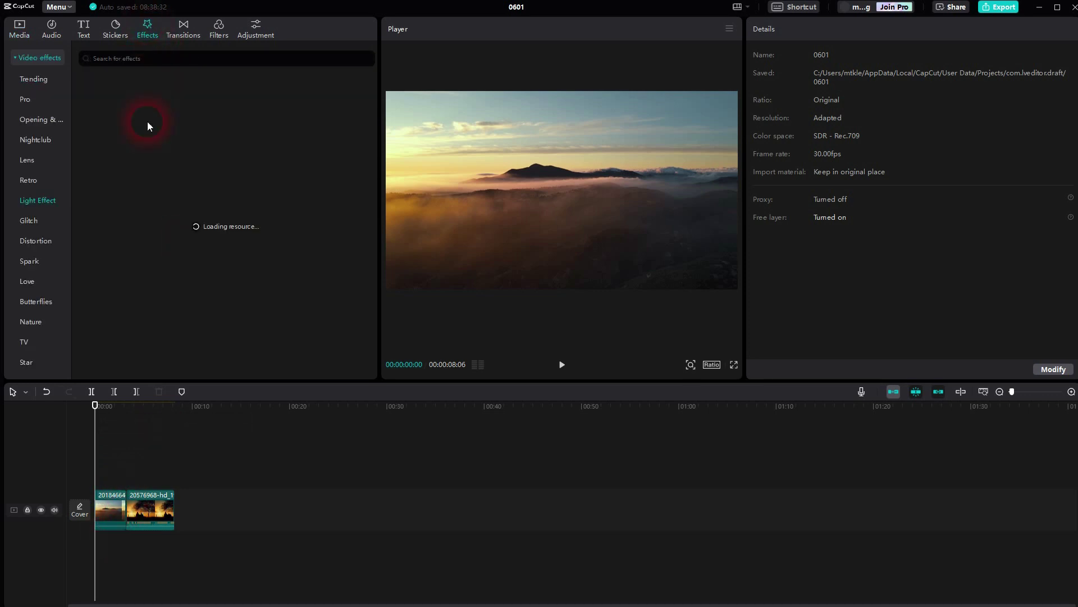
click(110, 508)
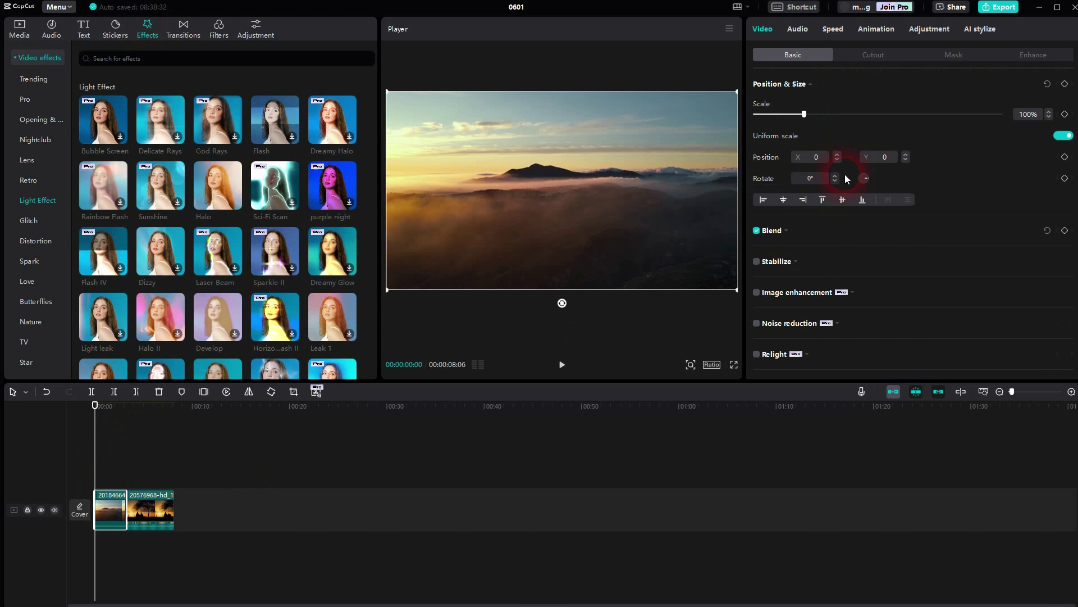
click(882, 31)
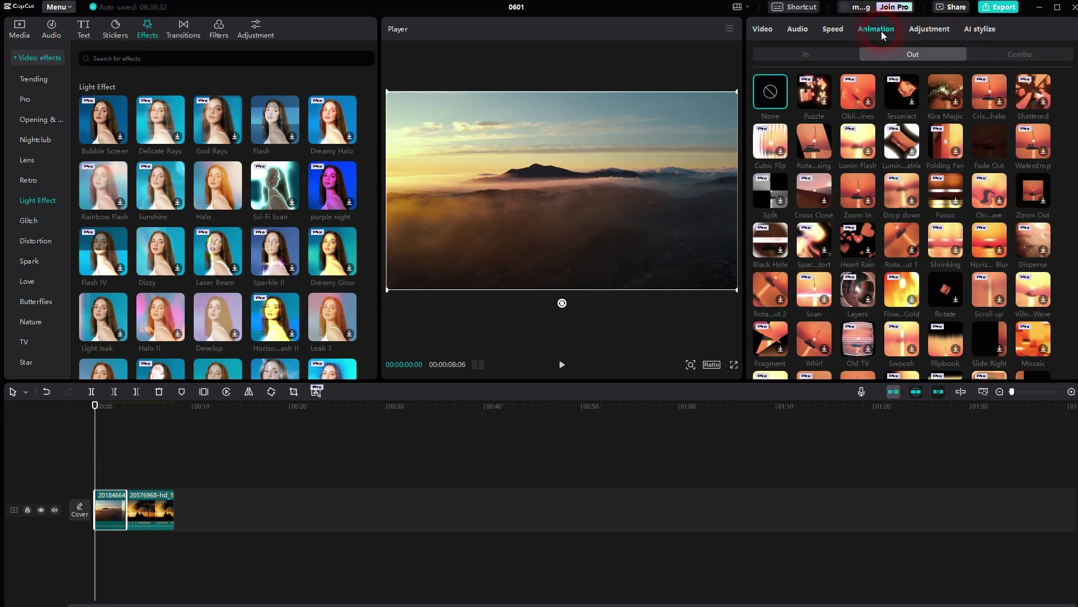
click(911, 55)
click(994, 150)
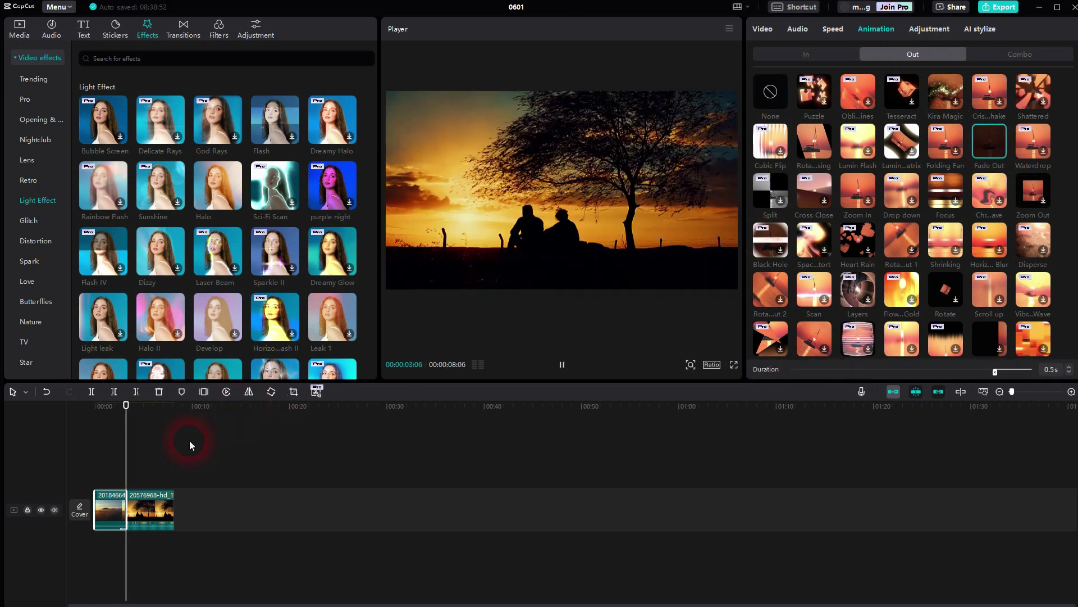
drag(124, 499, 111, 470)
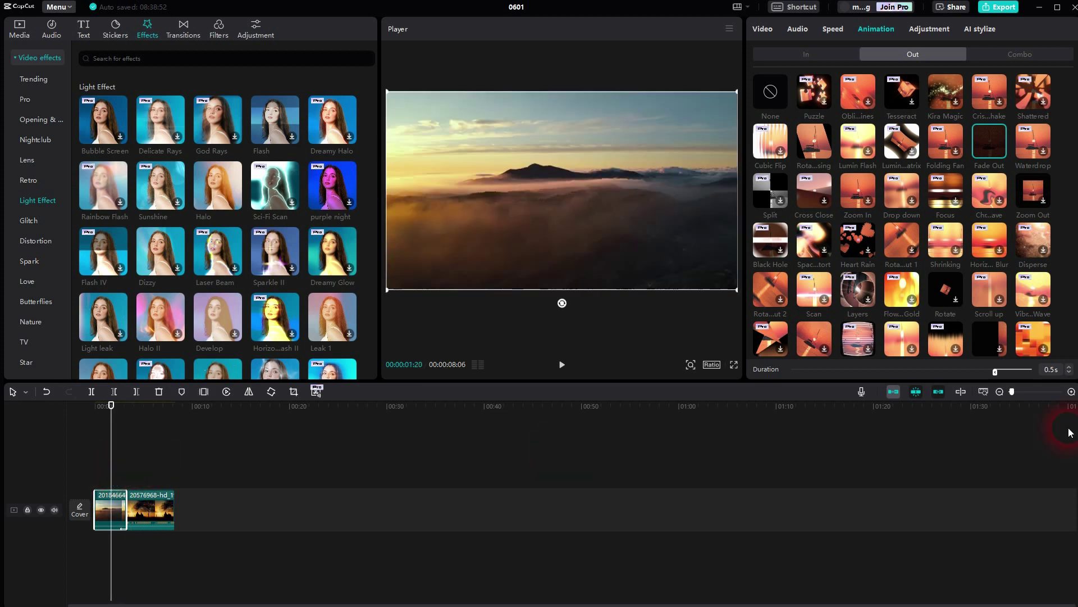
click(1002, 372)
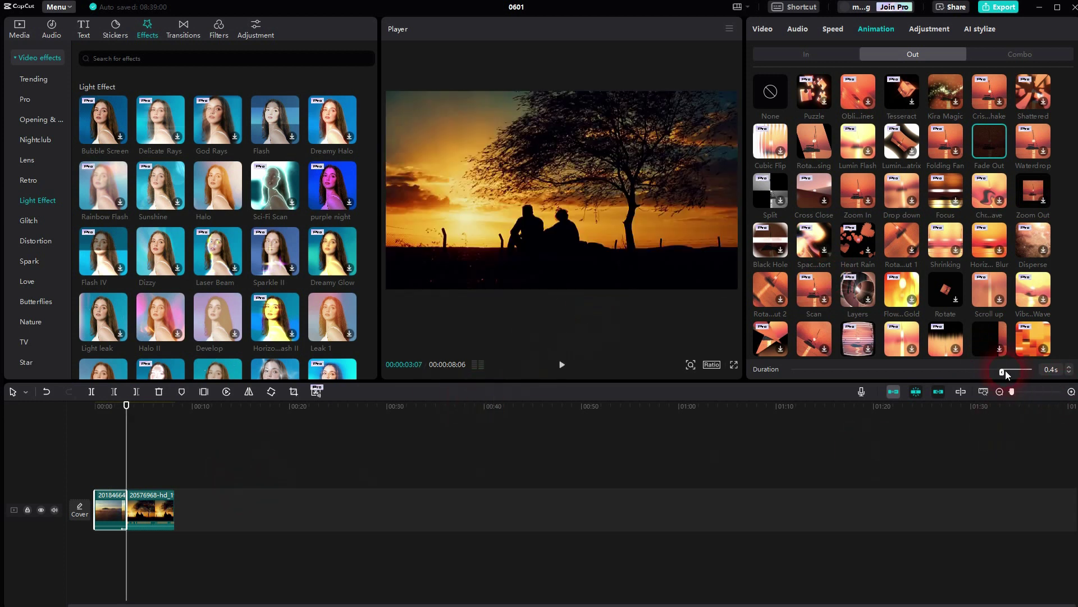
drag(973, 370, 978, 379)
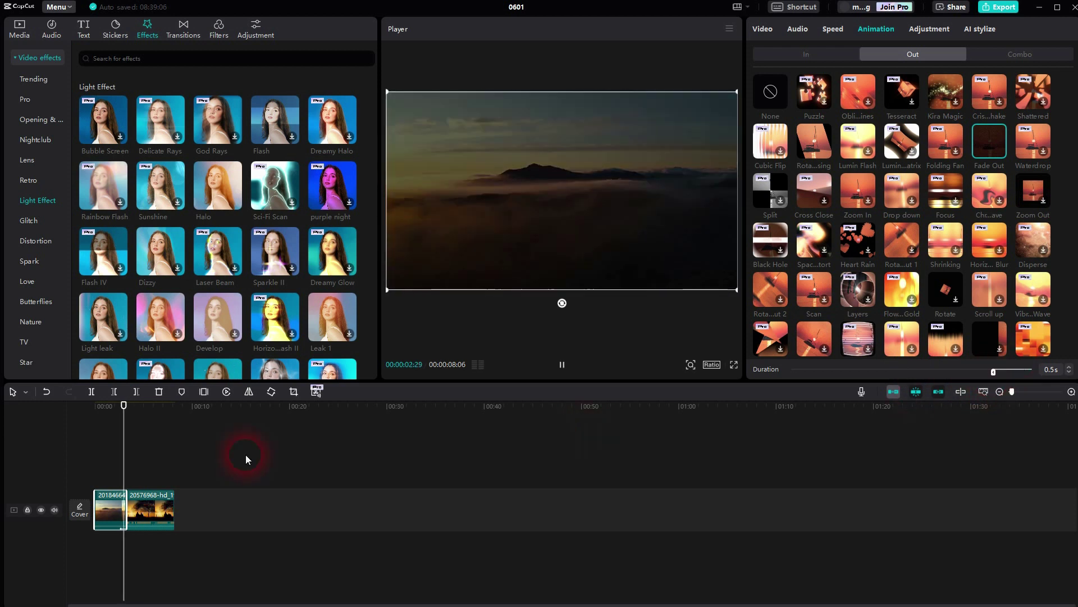
click(155, 458)
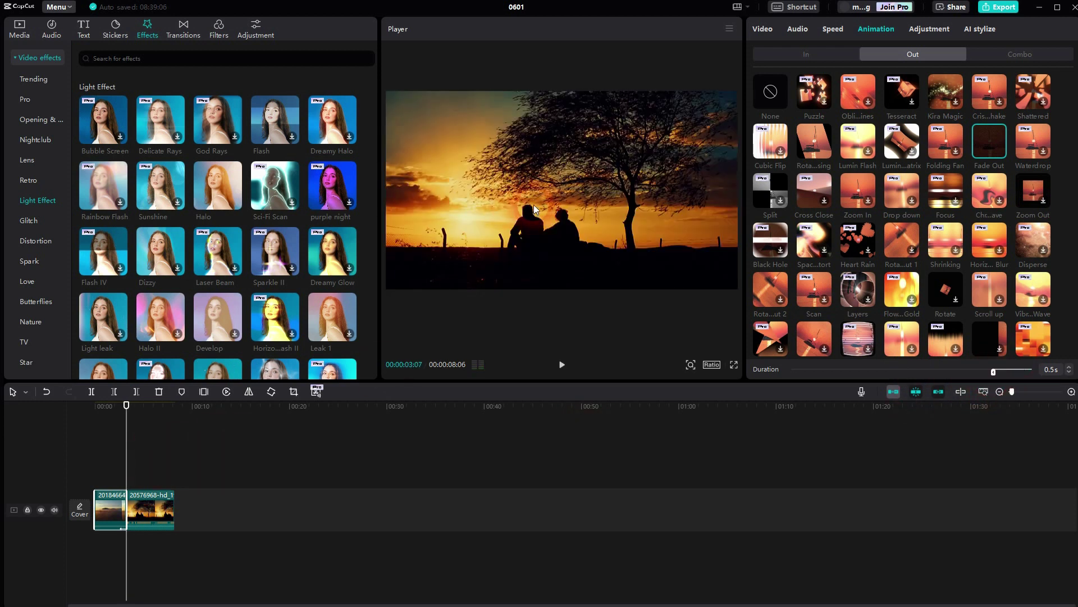
- Preview Halo Blur under Opening & closing, then preview and download Halo from Light Effect
click(19, 120)
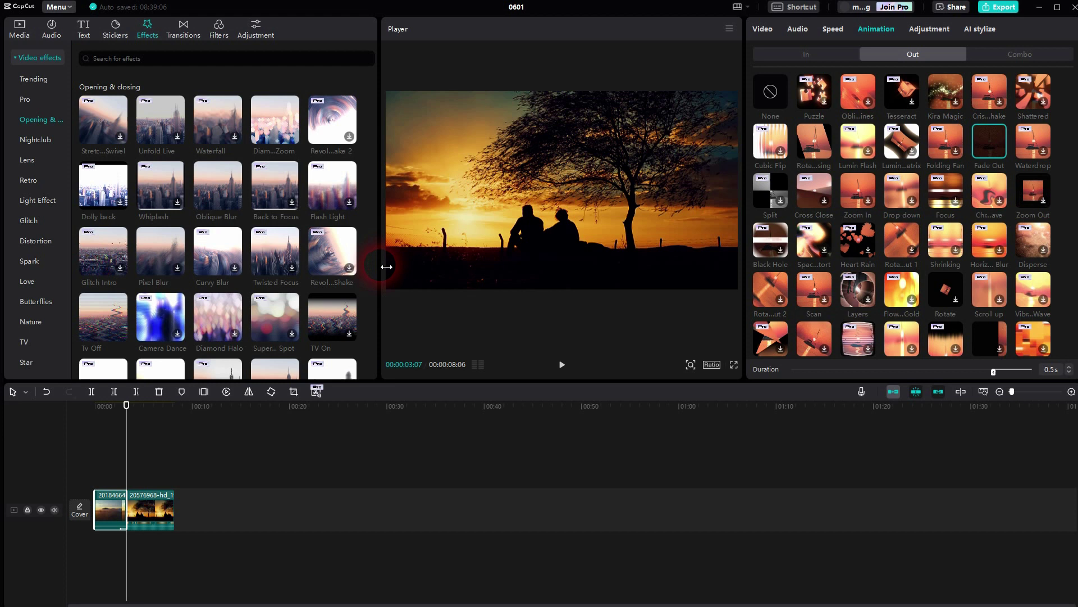
scroll(366, 228, down, 3)
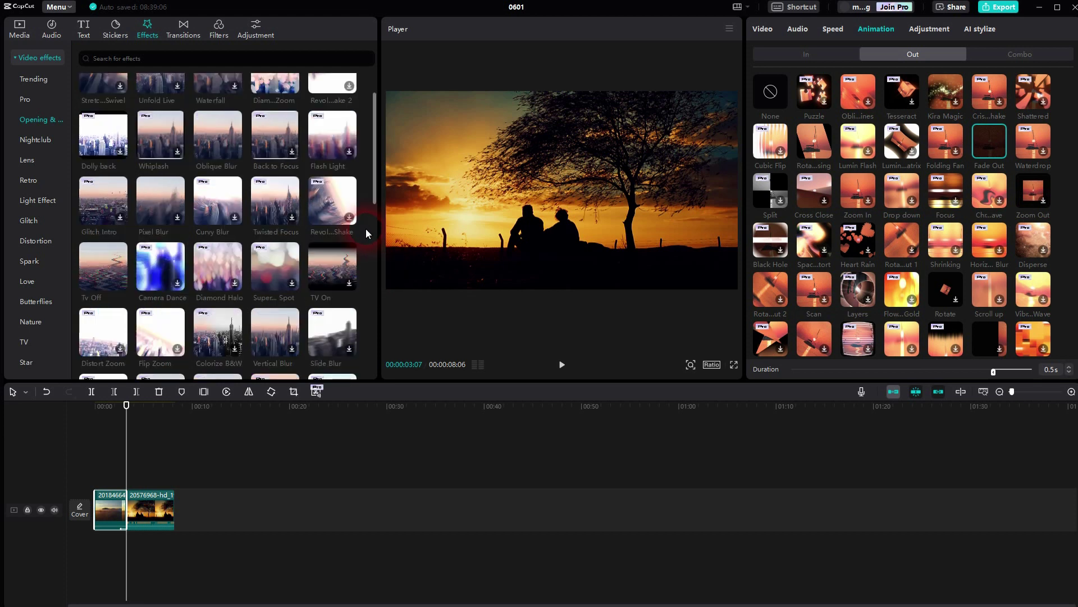
scroll(366, 228, down, 2)
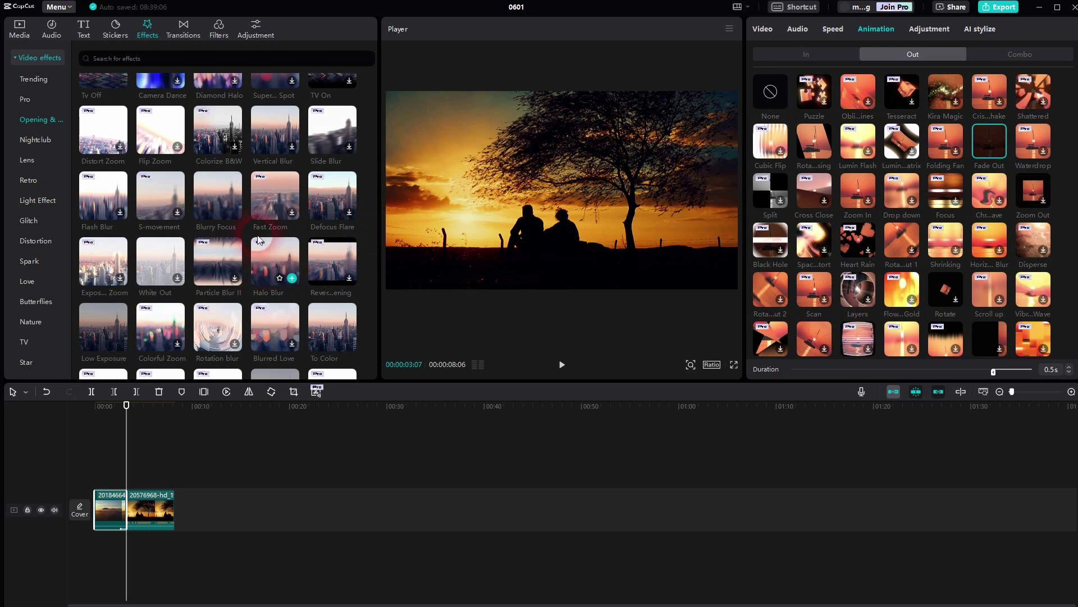
click(274, 258)
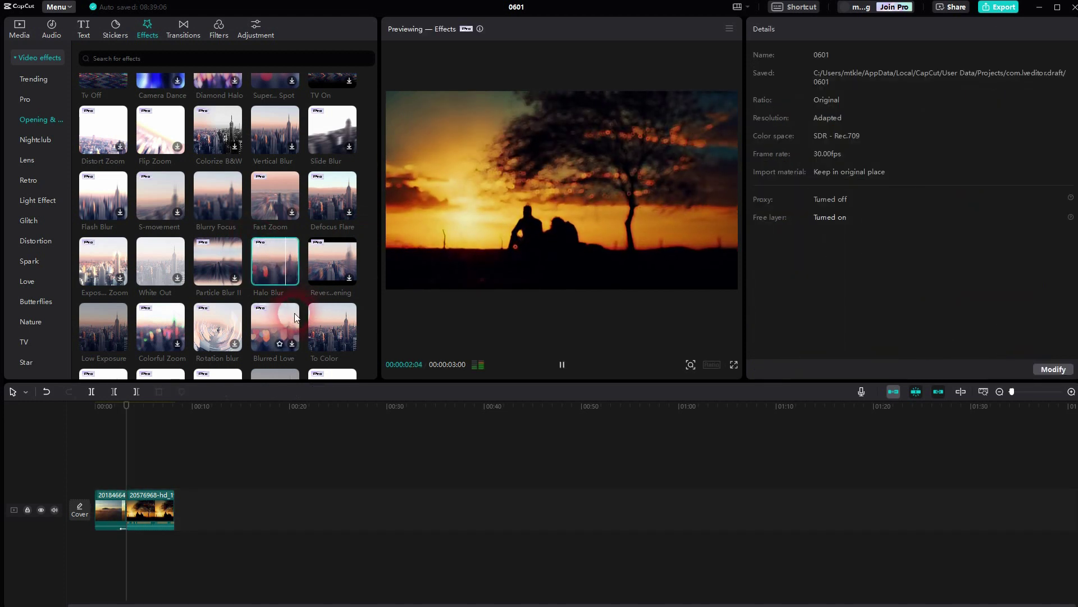
mouse_move(251, 255)
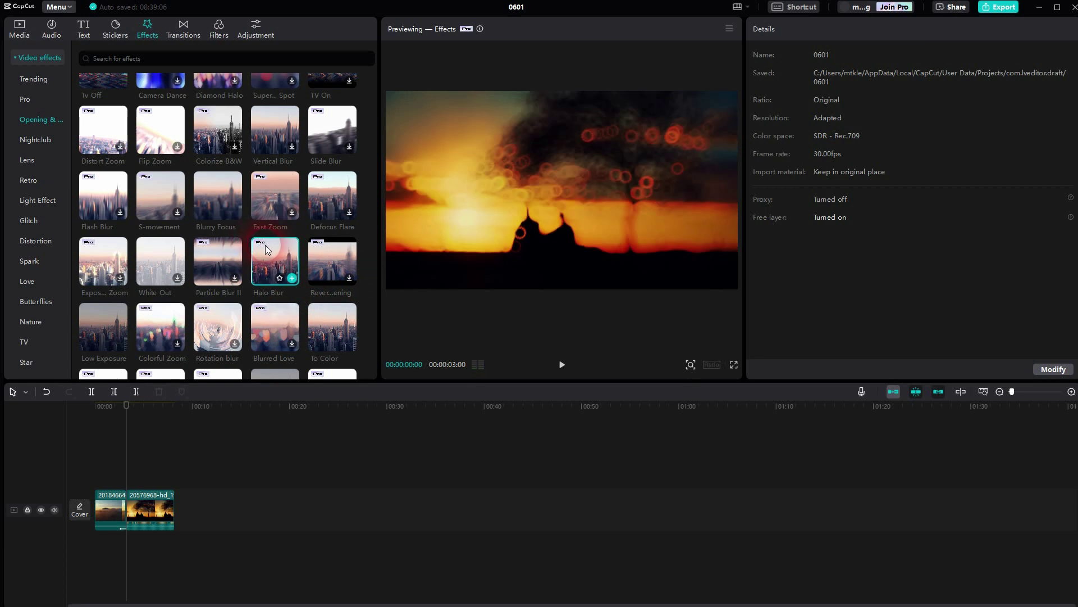
click(25, 201)
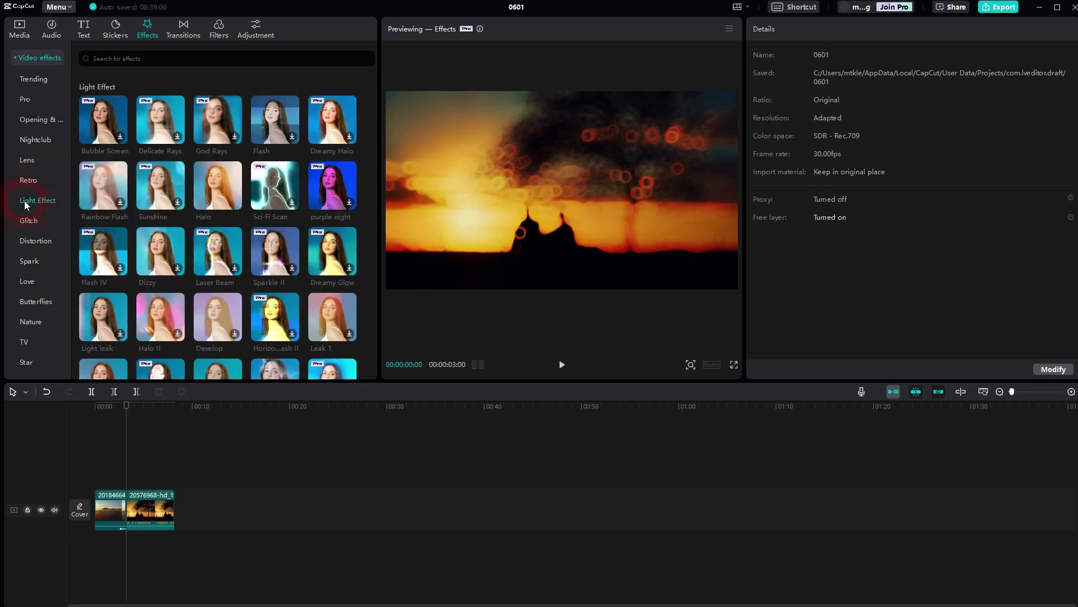
click(228, 182)
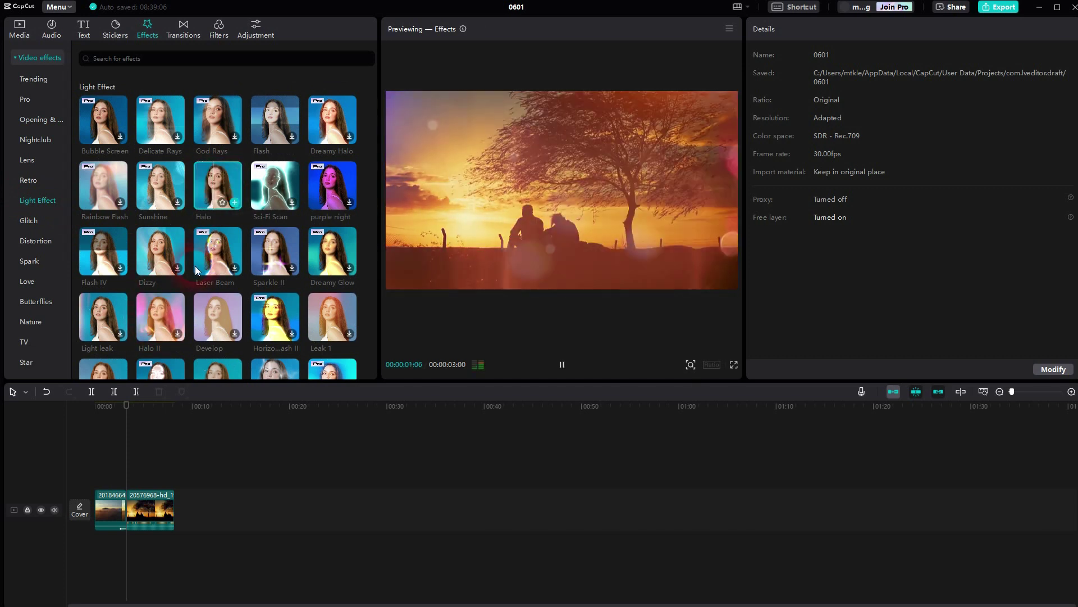
click(164, 310)
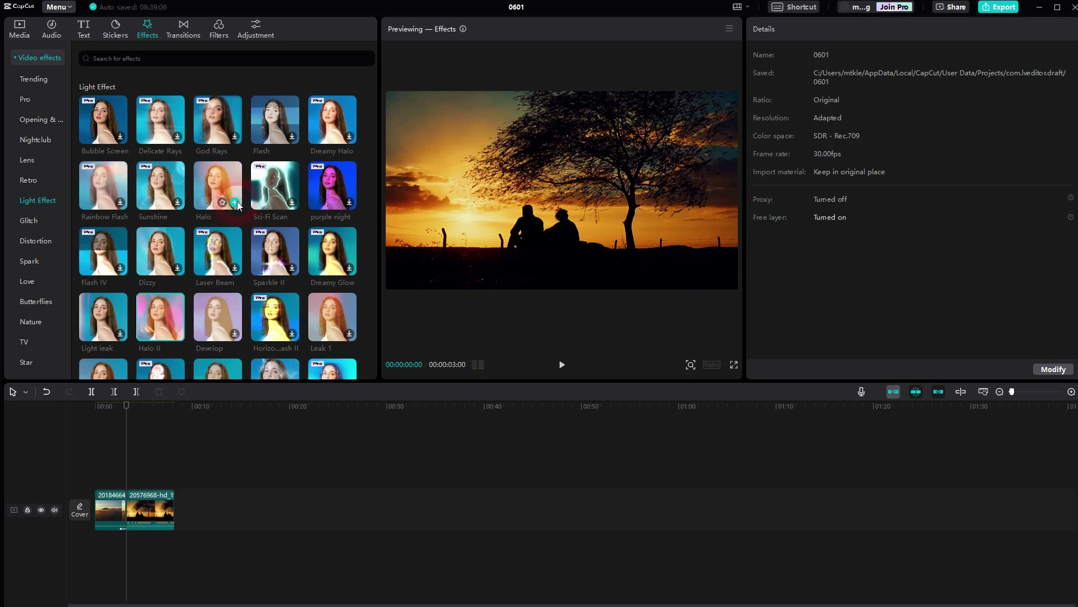
- Add the Halo effect to the timeline, shift it earlier, and shorten its end toward the cut
click(235, 202)
scroll(113, 513, up, 3)
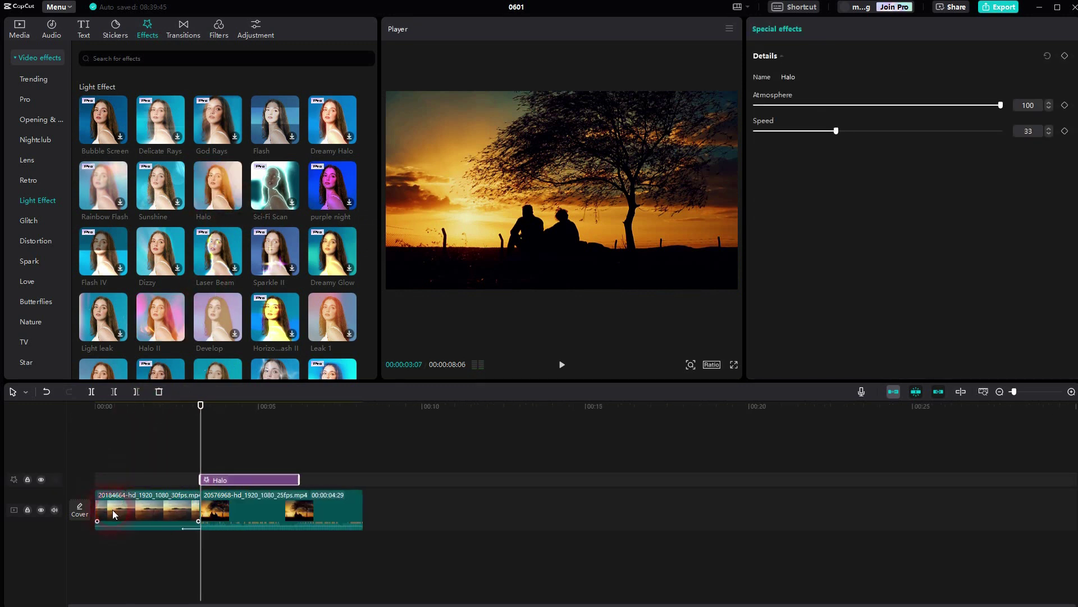
scroll(113, 514, up, 3)
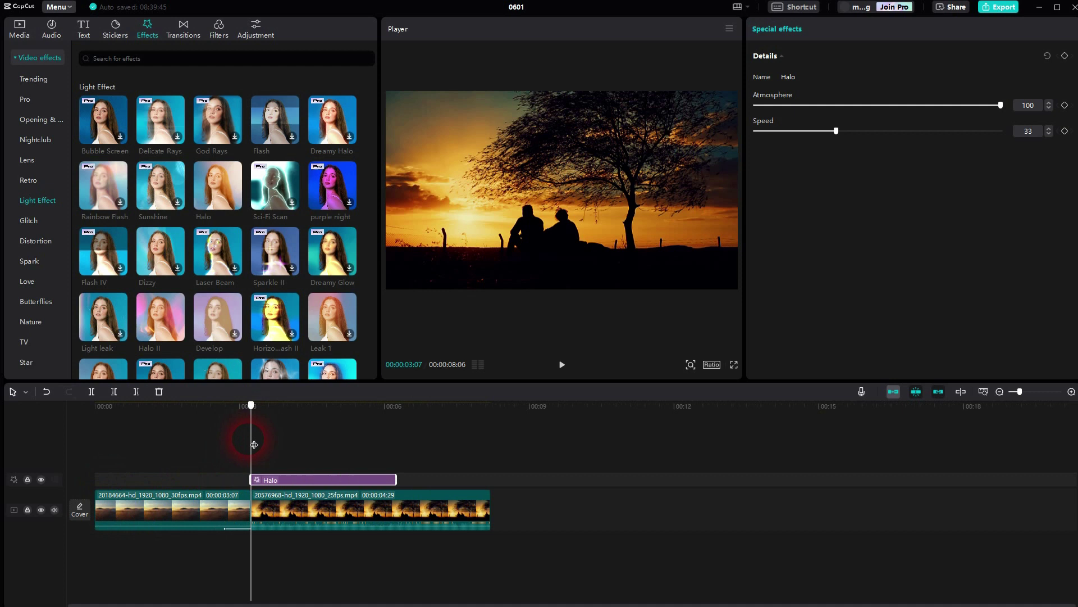
drag(254, 445, 197, 449)
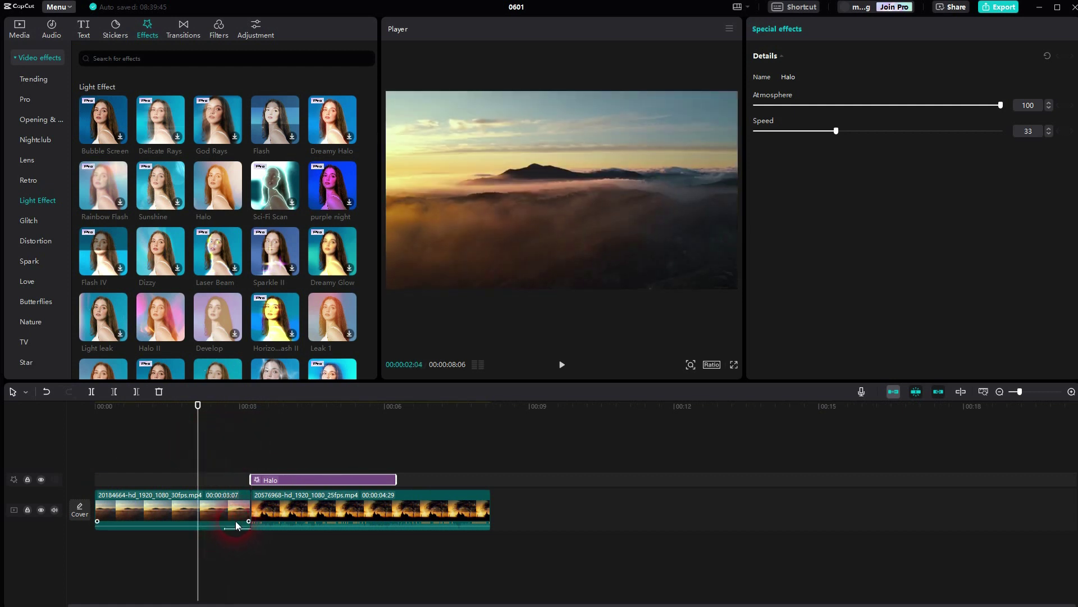
drag(282, 480, 257, 483)
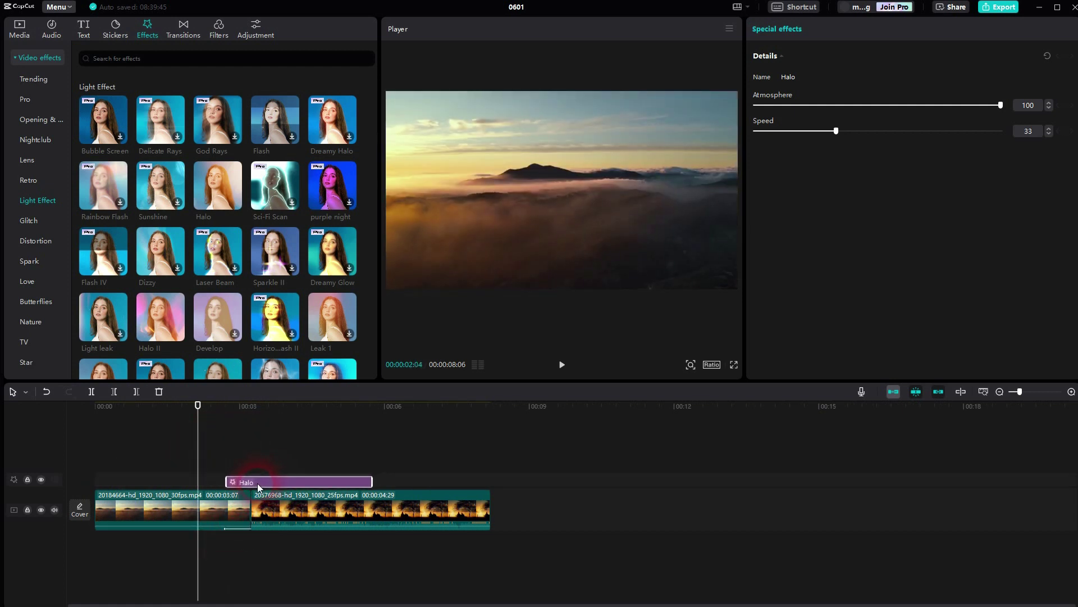
drag(372, 482, 272, 490)
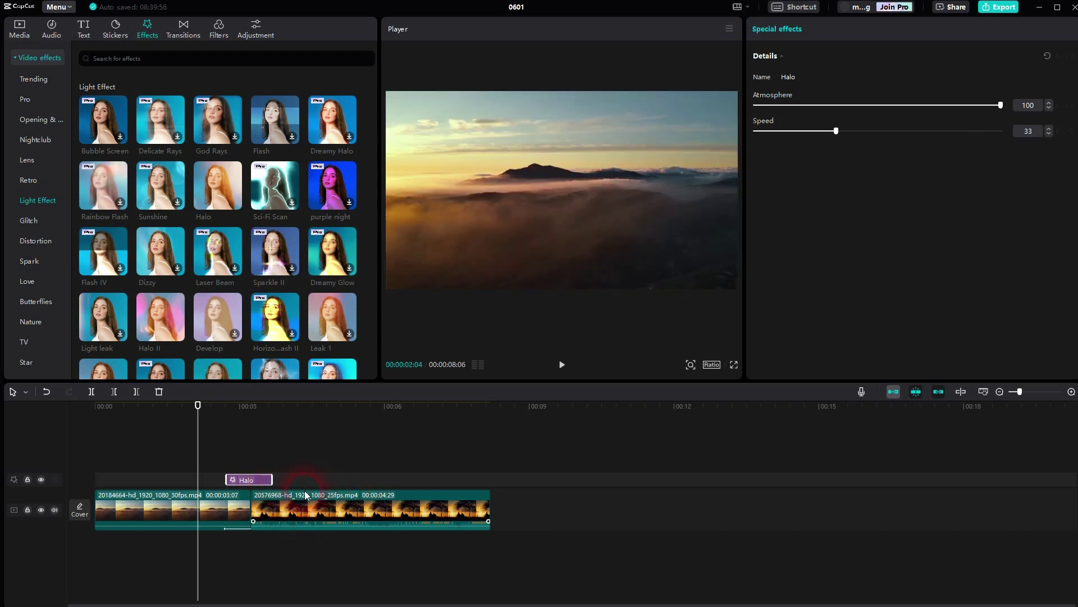
- Preview through the cut, trim Halo a little shorter, and park the playhead at the cut
click(553, 375)
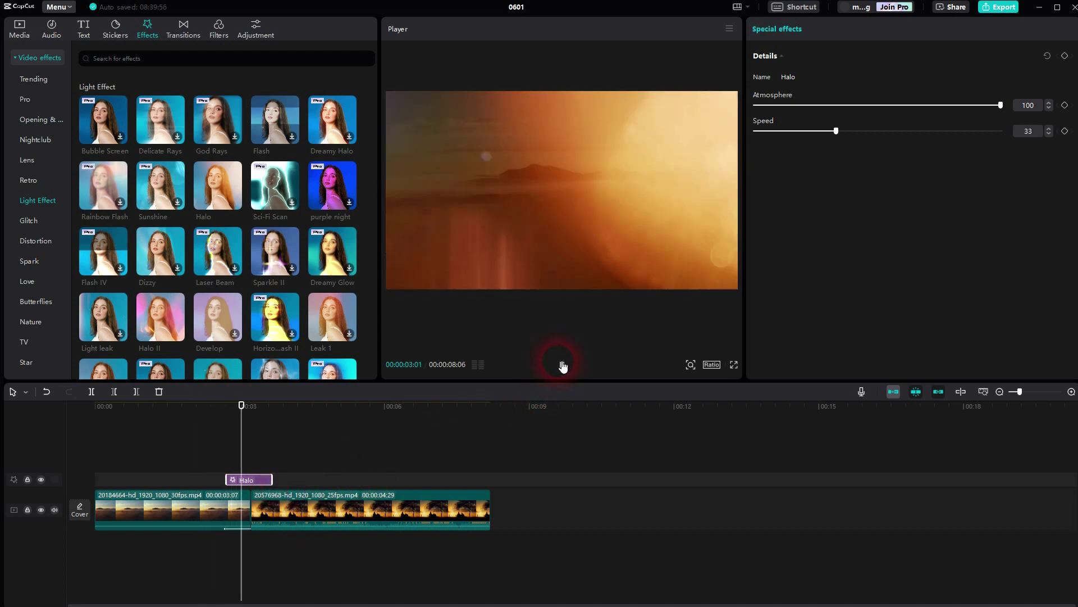
click(563, 367)
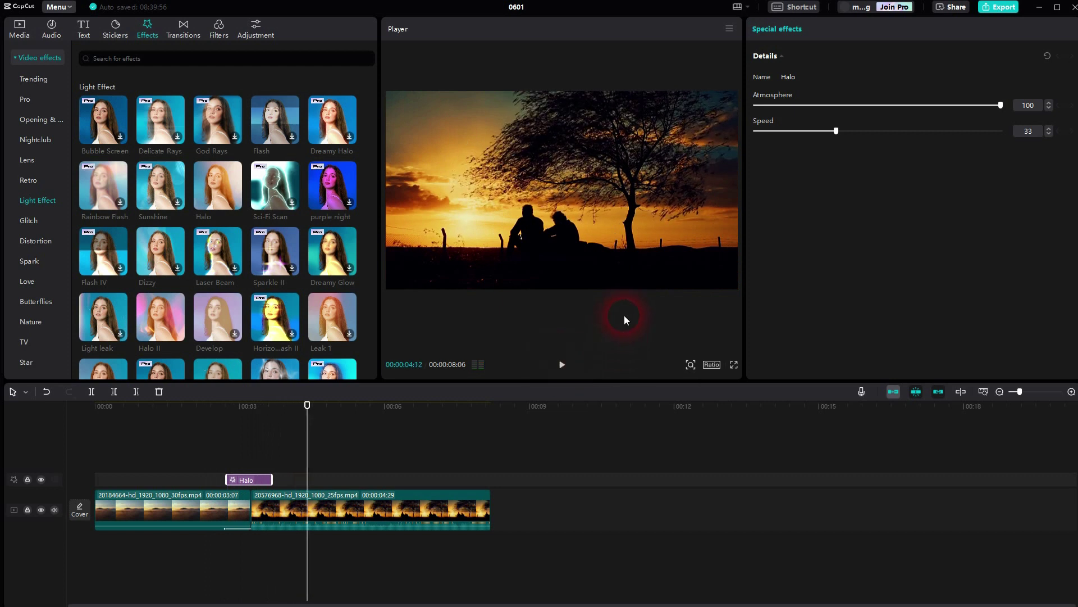
drag(306, 433, 225, 444)
drag(274, 484, 262, 481)
click(562, 365)
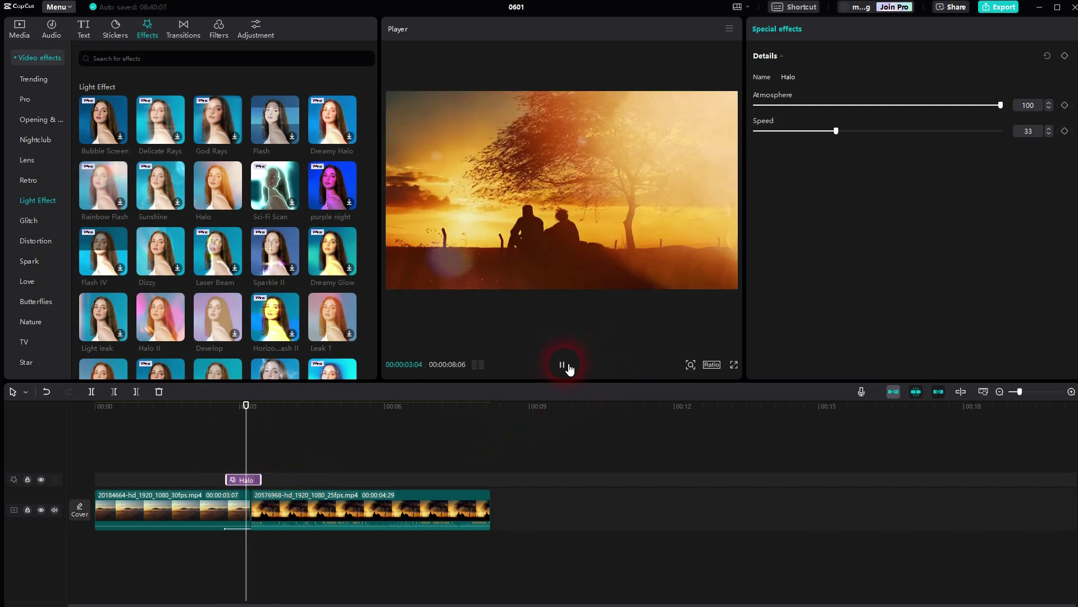
drag(305, 440, 241, 409)
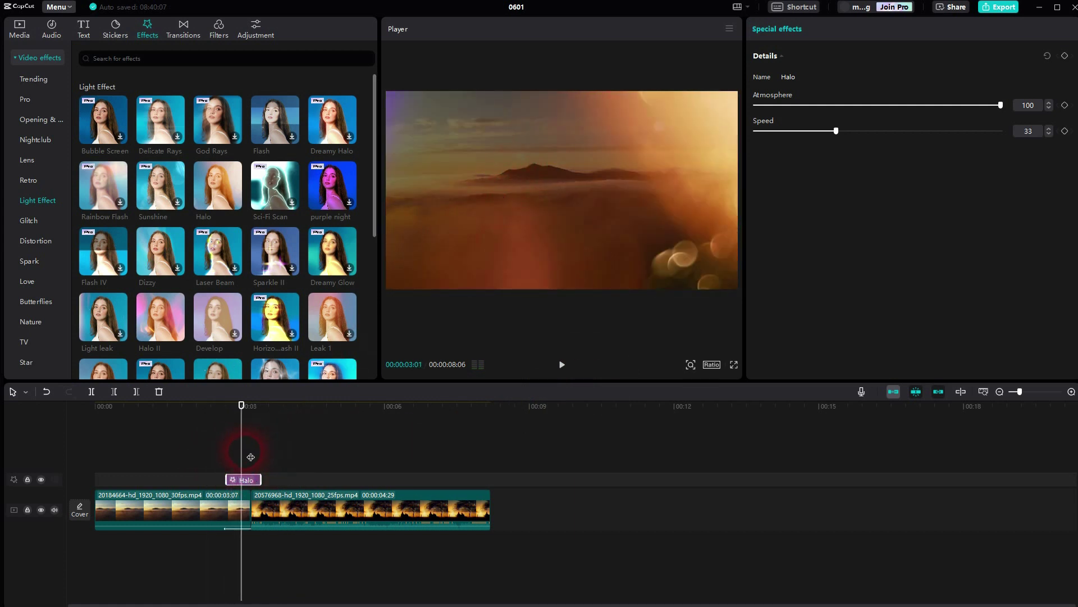
mouse_move(234, 447)
mouse_down()
mouse_move(257, 453)
mouse_move(246, 455)
mouse_up()
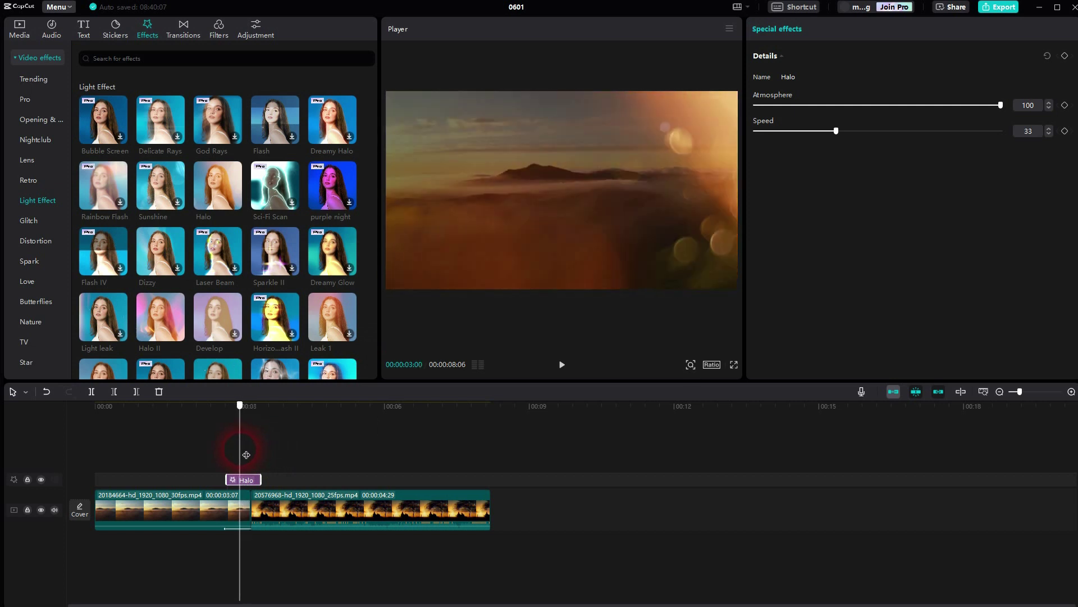
- Search the stock library for 'white' and add the first white image at the playhead
click(23, 34)
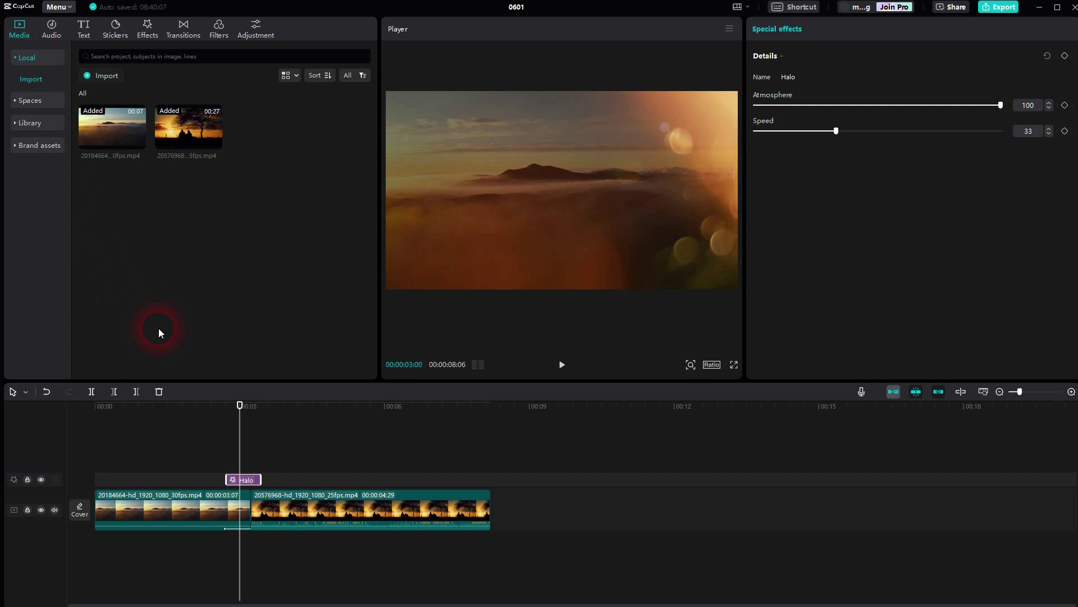
click(31, 123)
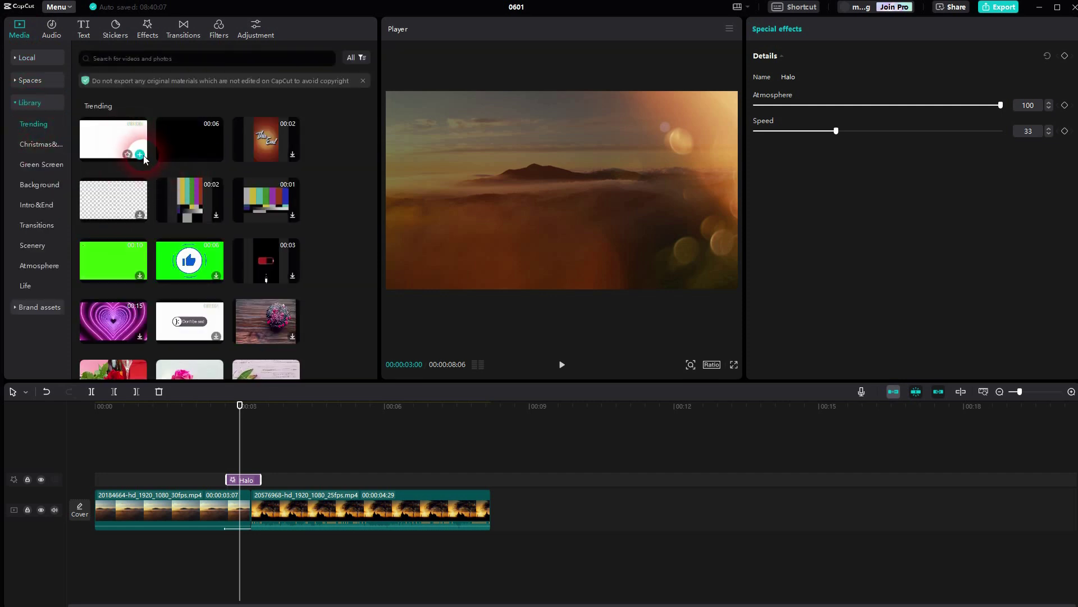
click(146, 60)
text(white)
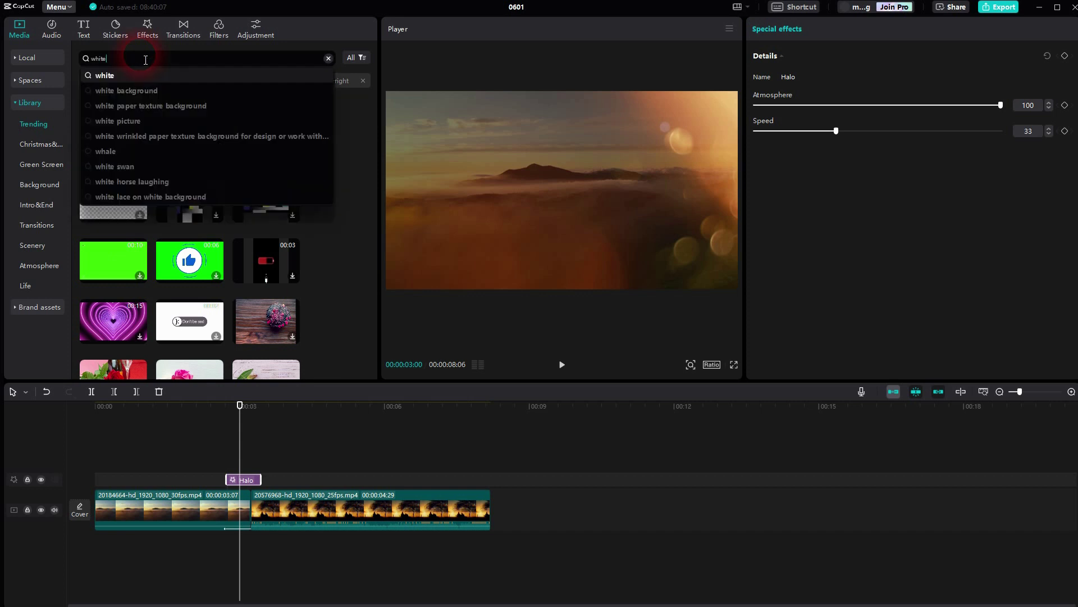
key(Return)
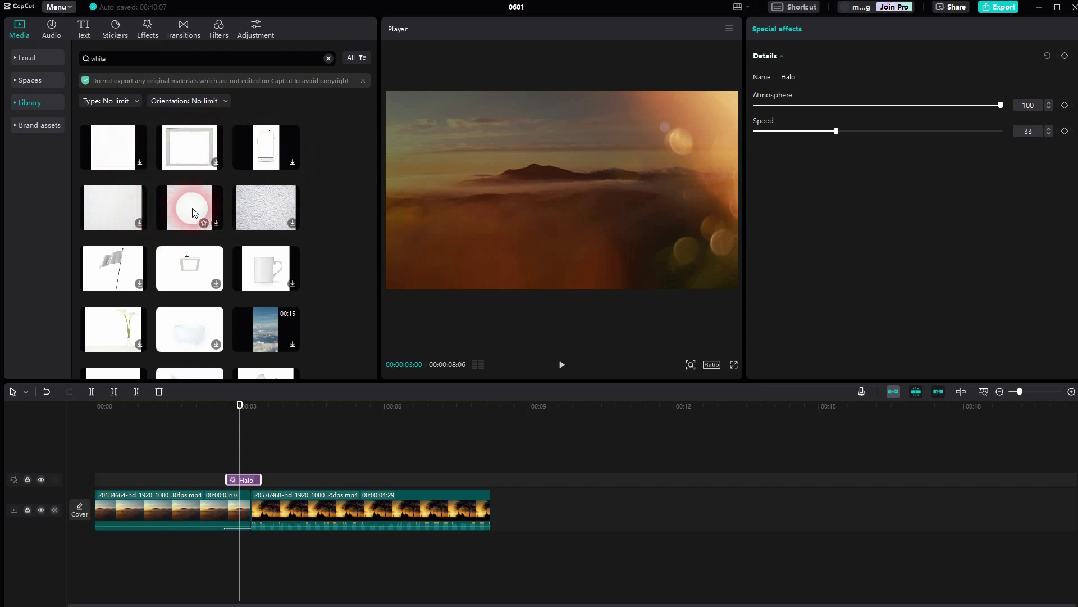
click(137, 163)
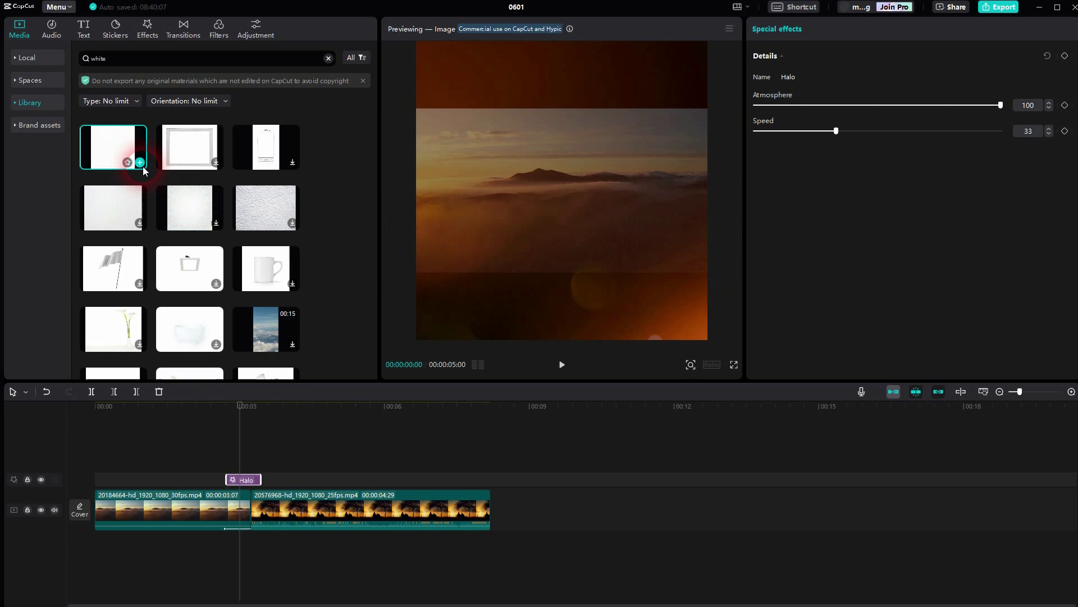
click(140, 163)
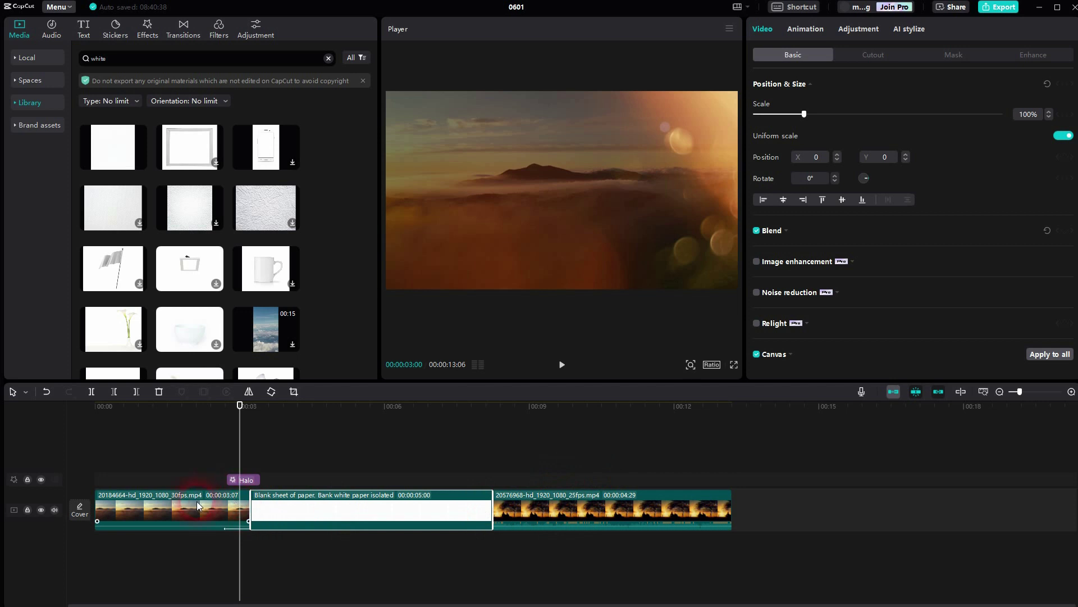
- Lift both video clips to the upper track and stretch the blank-sheet clip to 08:06, then reselect it
drag(197, 501, 192, 460)
drag(409, 501, 317, 466)
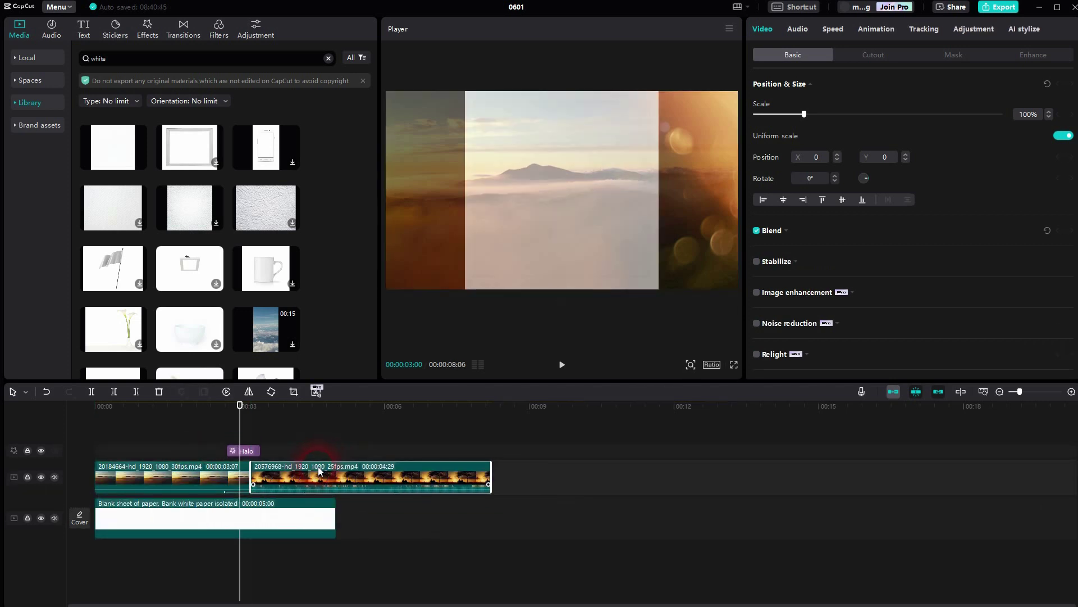
click(335, 521)
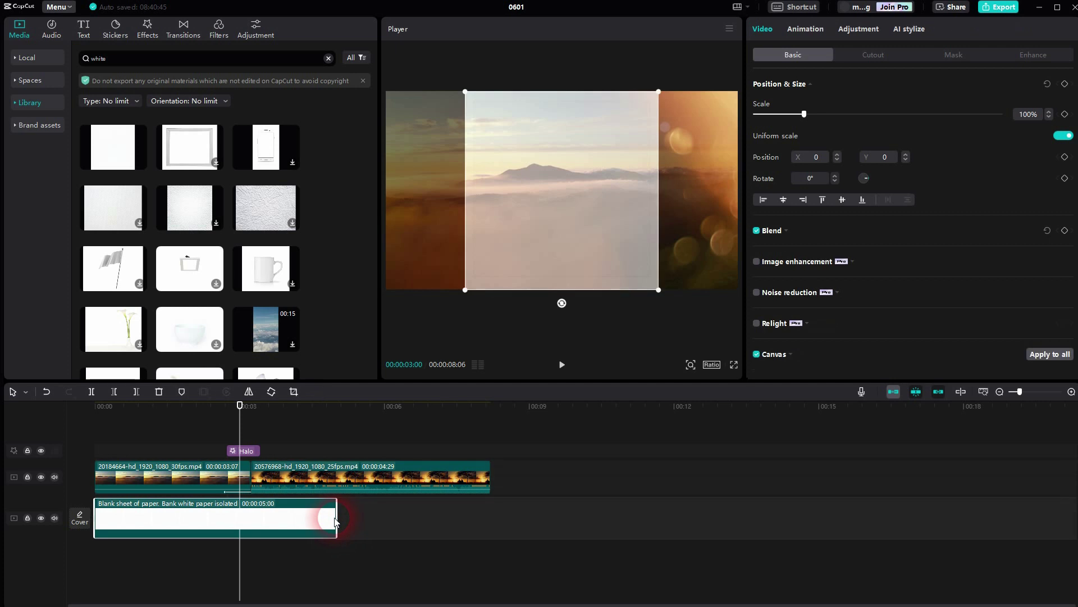
drag(343, 518, 502, 519)
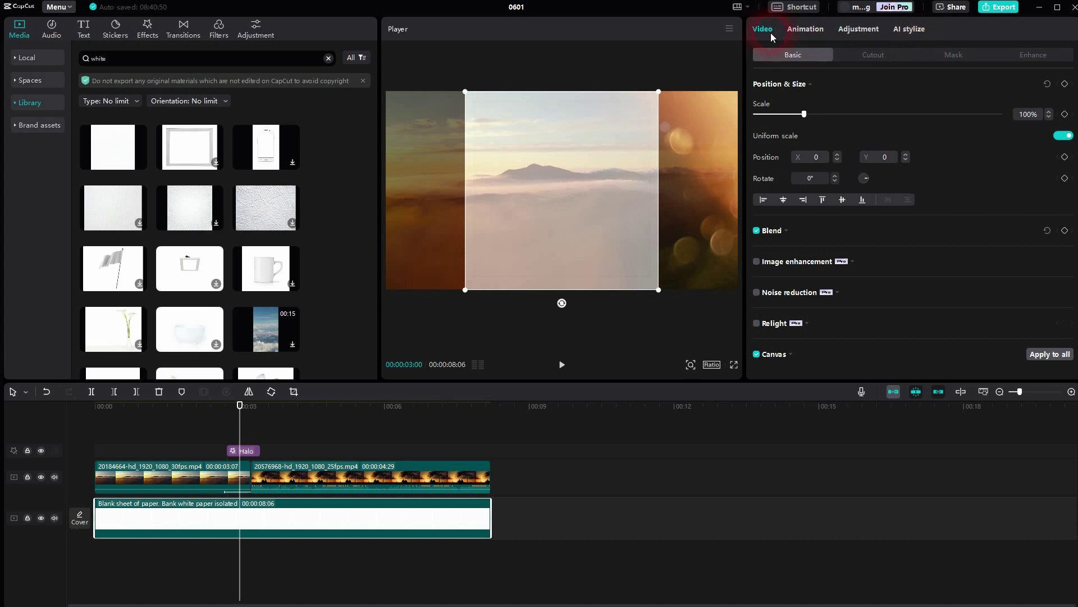
click(435, 513)
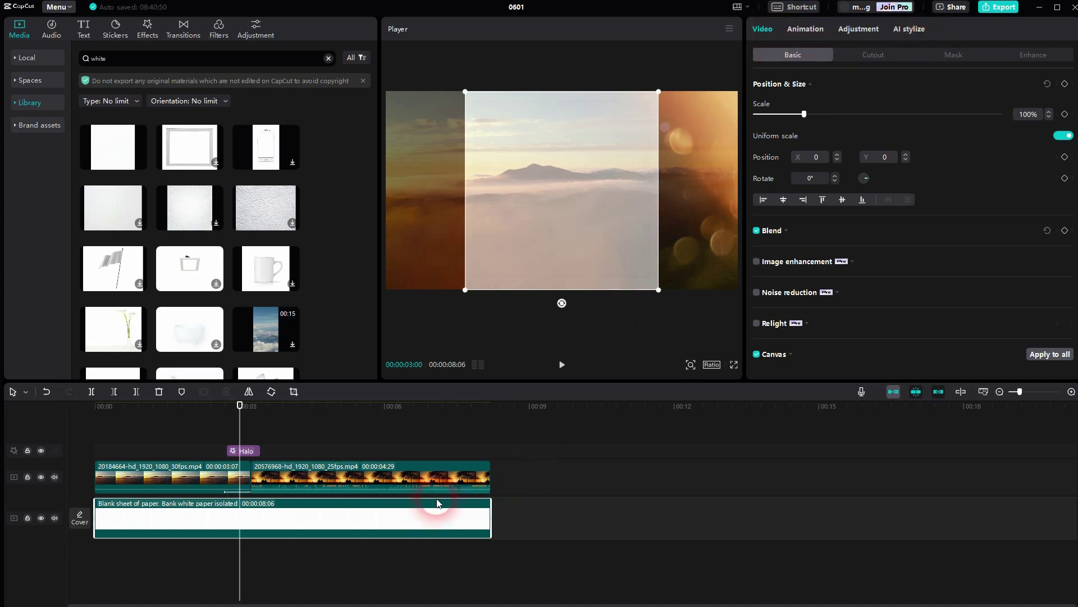
click(615, 235)
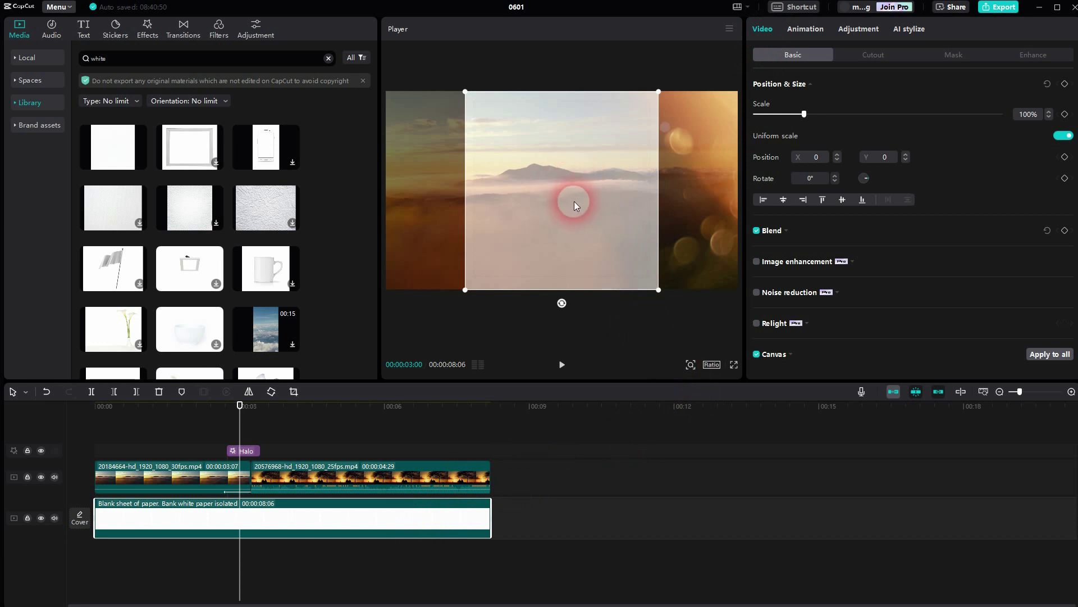
click(274, 535)
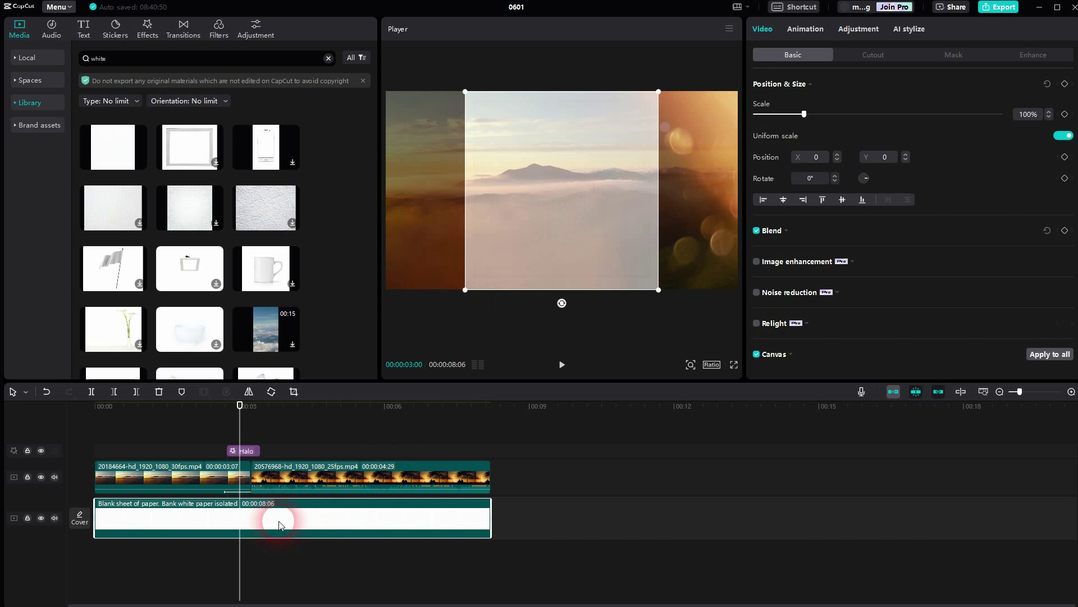
- Delete the blank-sheet clip and Halo effect, clear the search, and add a different white clip
key(Delete)
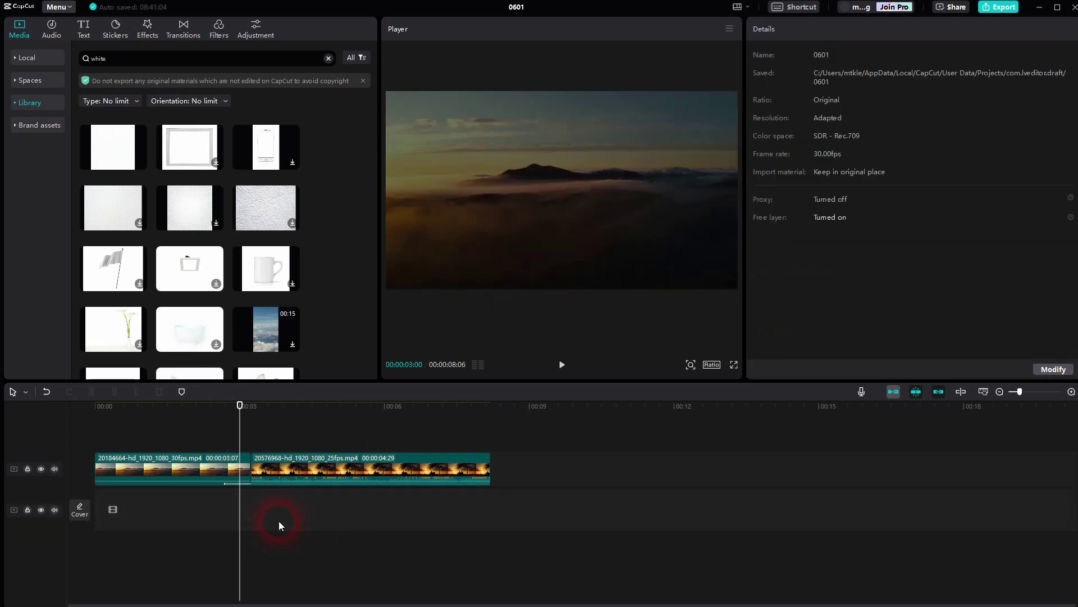
double_click(117, 60)
key(BackSpace)
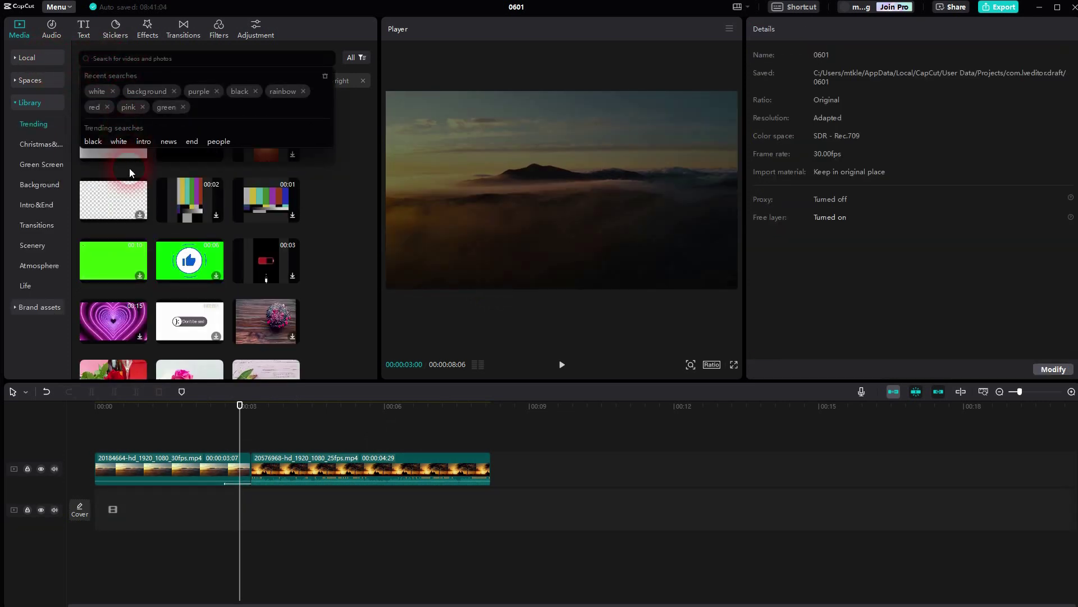
click(340, 226)
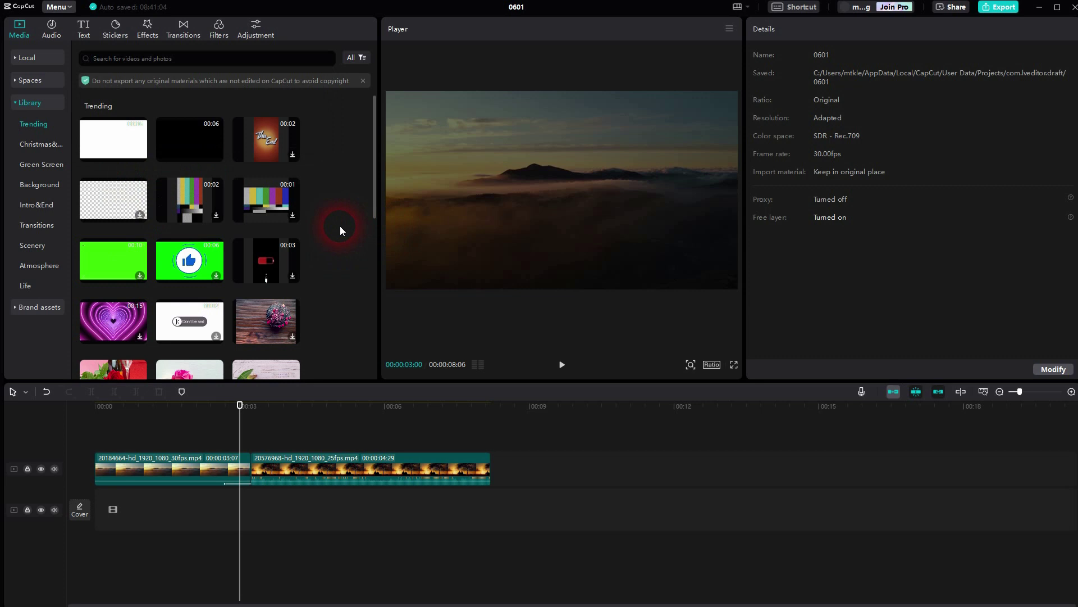
click(139, 152)
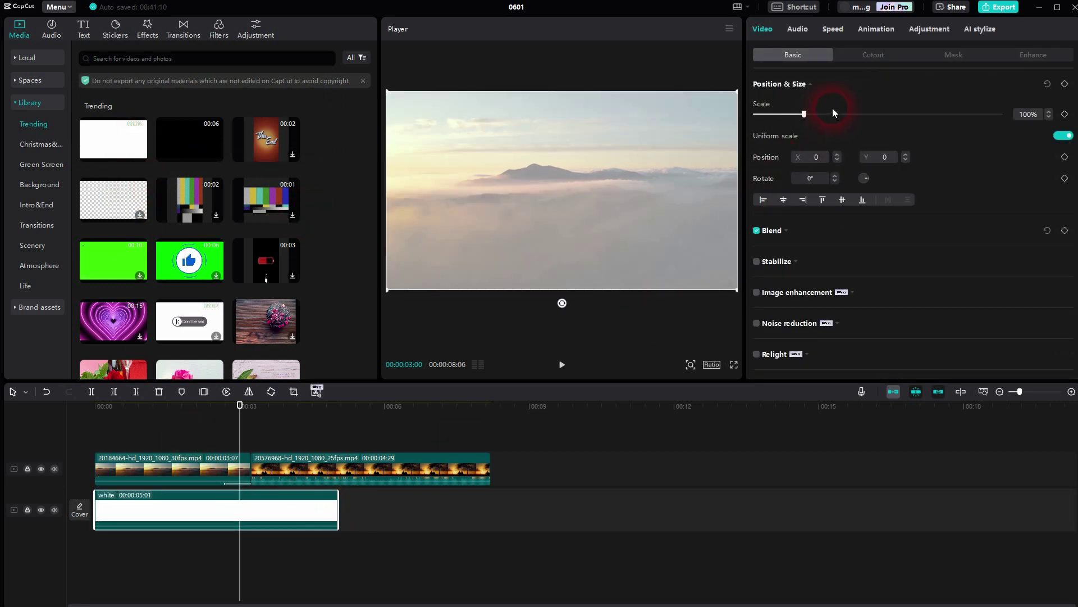
- Set the white clip's duration to 9s (0.6x), split it at 08:06, and delete the tail
click(840, 34)
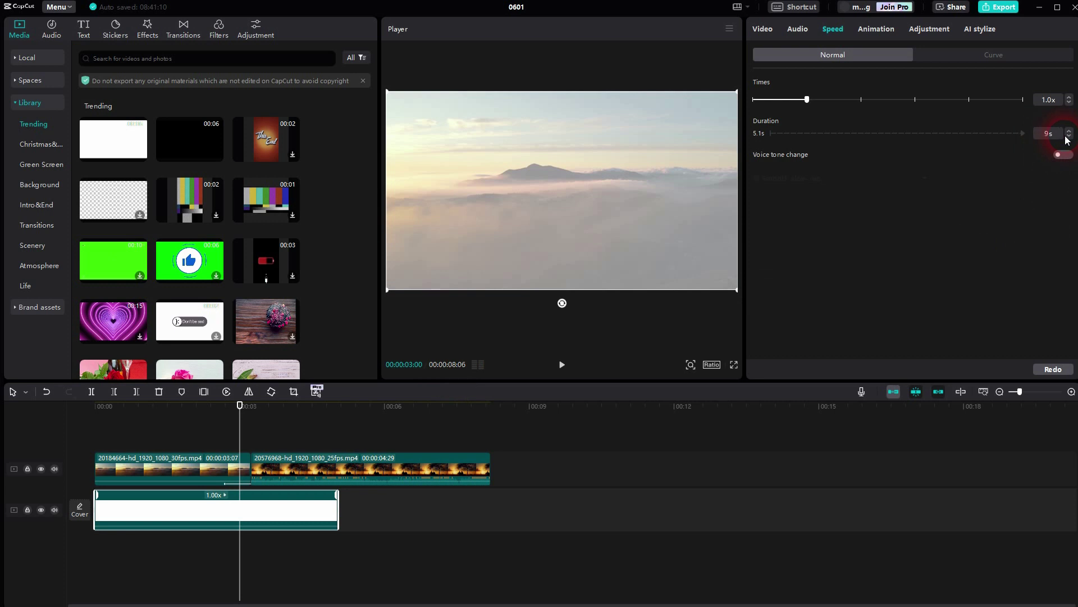
key(Return)
click(496, 509)
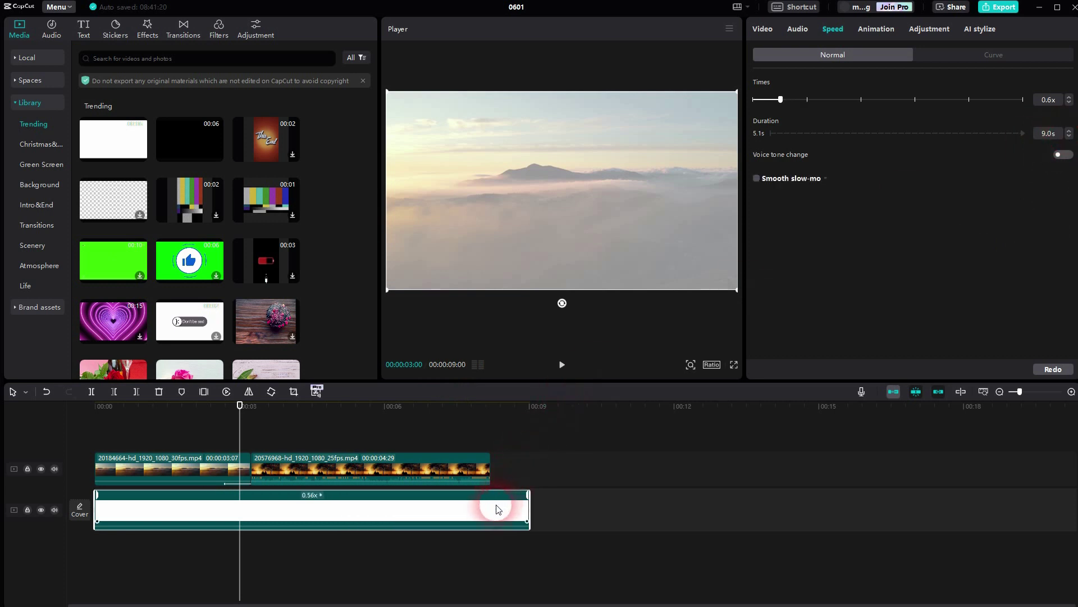
key(b)
click(490, 509)
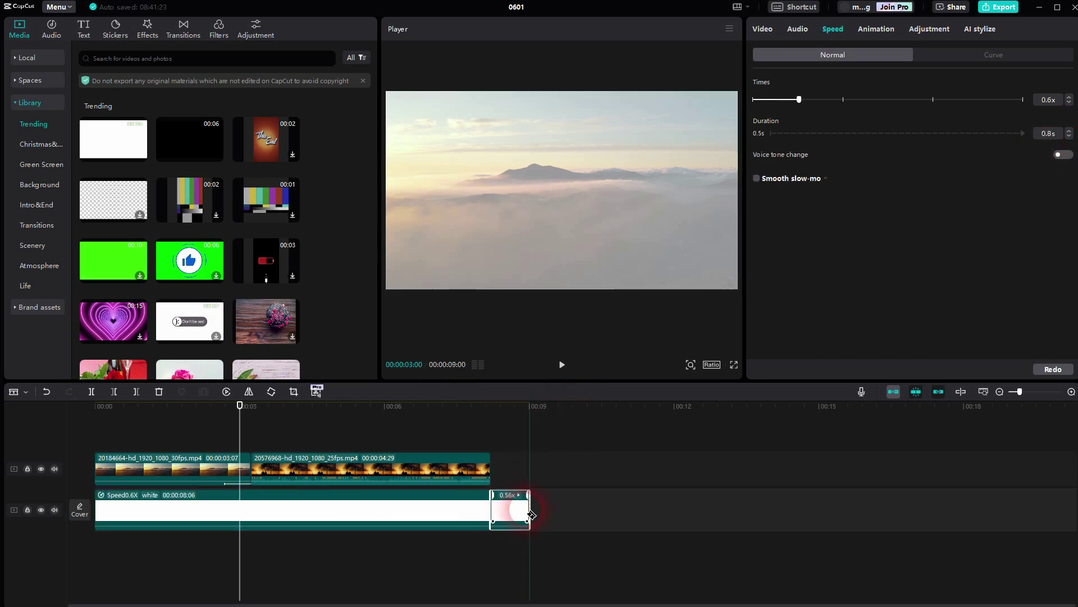
key(Delete)
key(a)
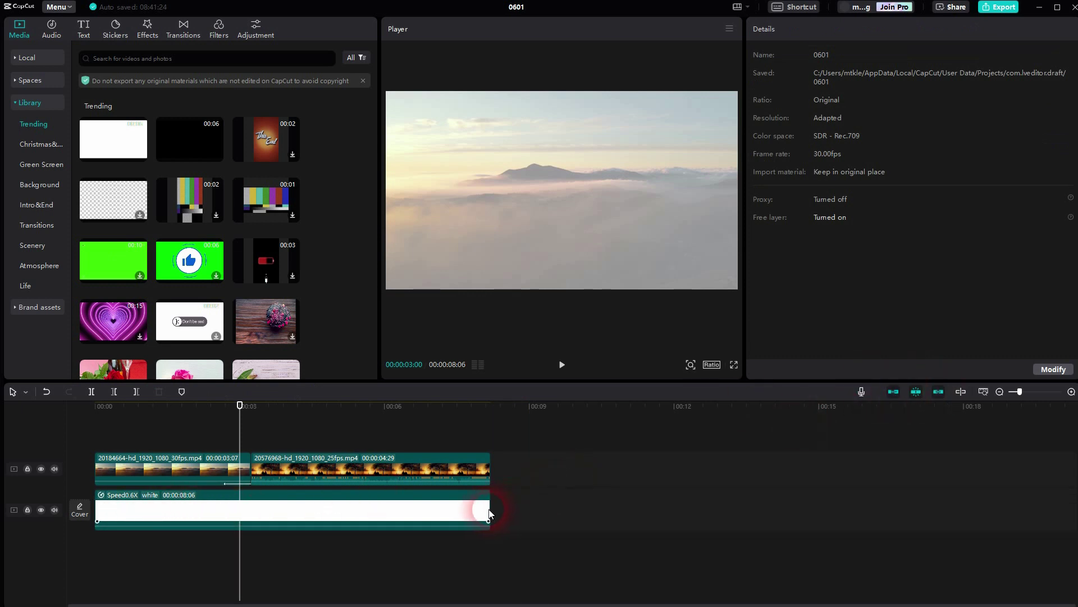
- Trim the white clip's end back toward the cut, undoing the last trim
drag(489, 513, 259, 518)
drag(258, 519, 195, 519)
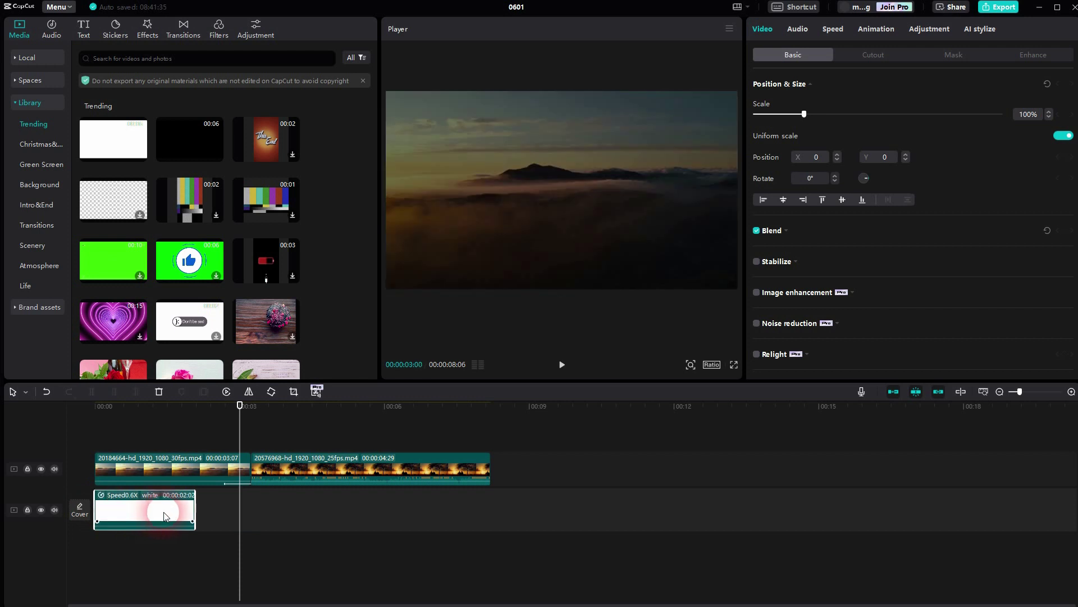
click(817, 410)
key(ctrl+z)
- Turn off the main-track magnet, trim the white clip's start up to the cut, and preview
click(893, 391)
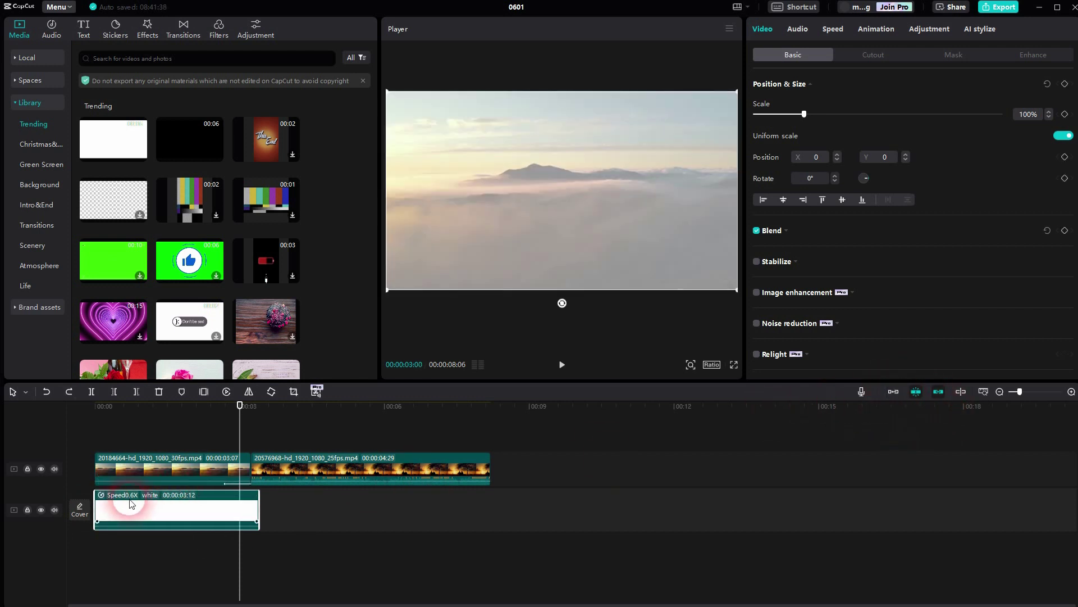
drag(101, 506, 231, 512)
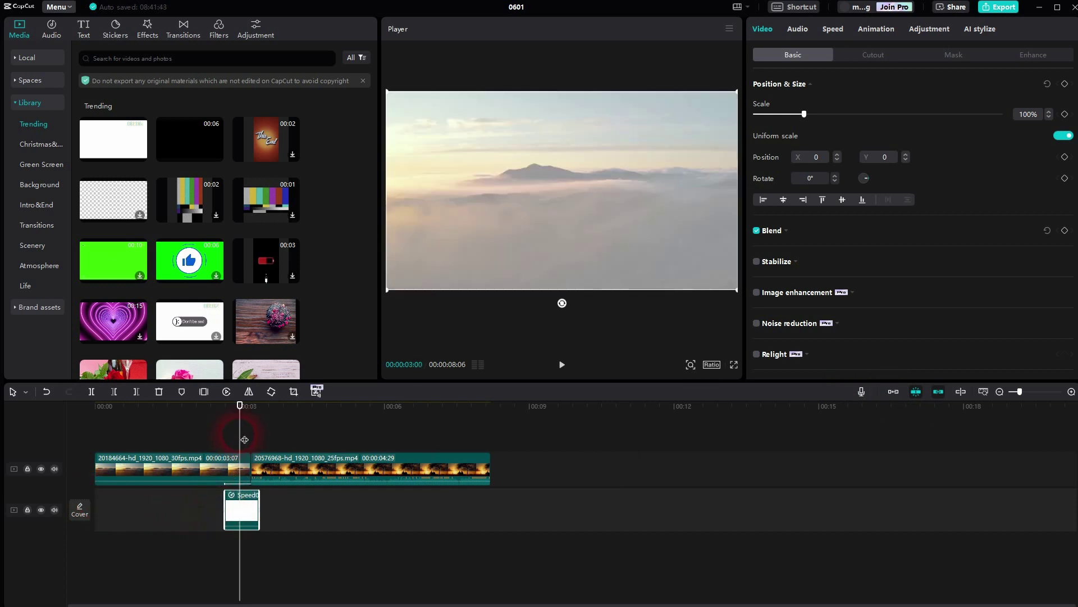
drag(241, 438, 219, 437)
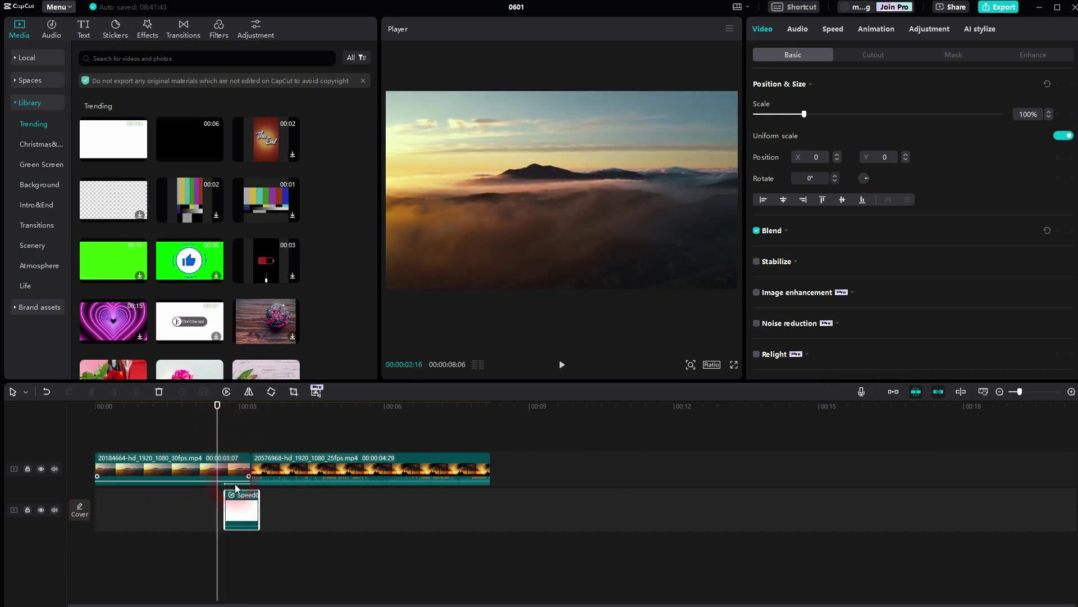
click(563, 364)
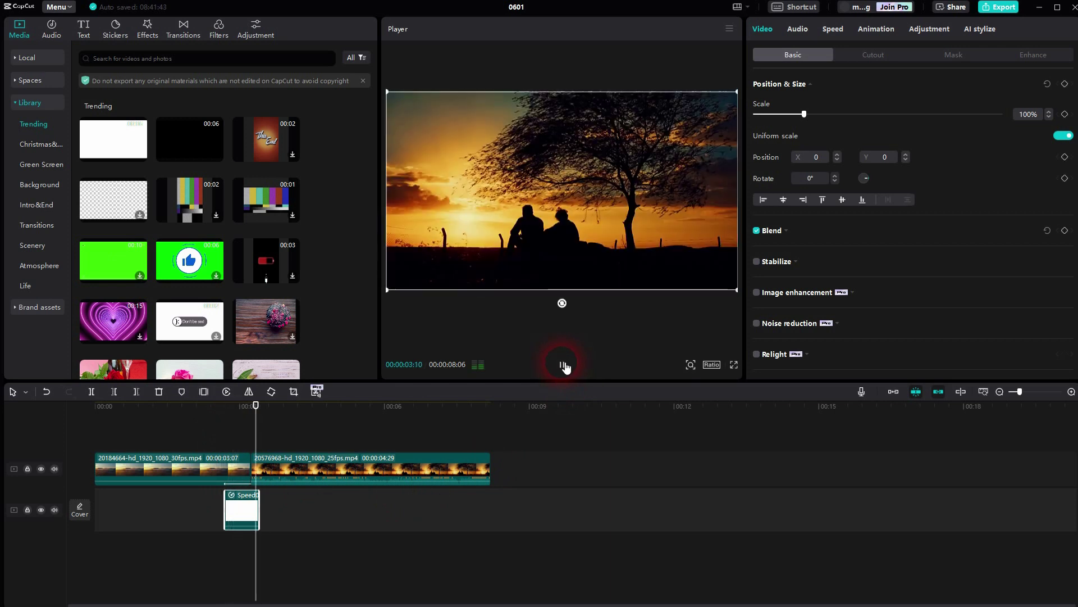
click(561, 365)
click(284, 430)
drag(285, 430, 235, 432)
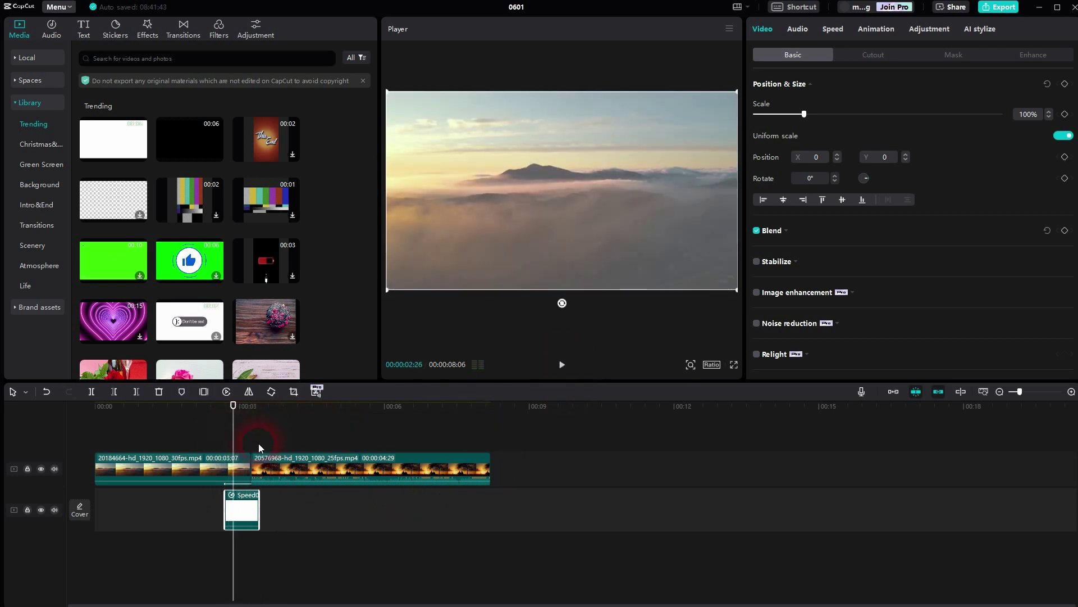
- Add Halo from Light Effect, align its start with the playhead, shorten it to a brief burst, and preview
click(149, 33)
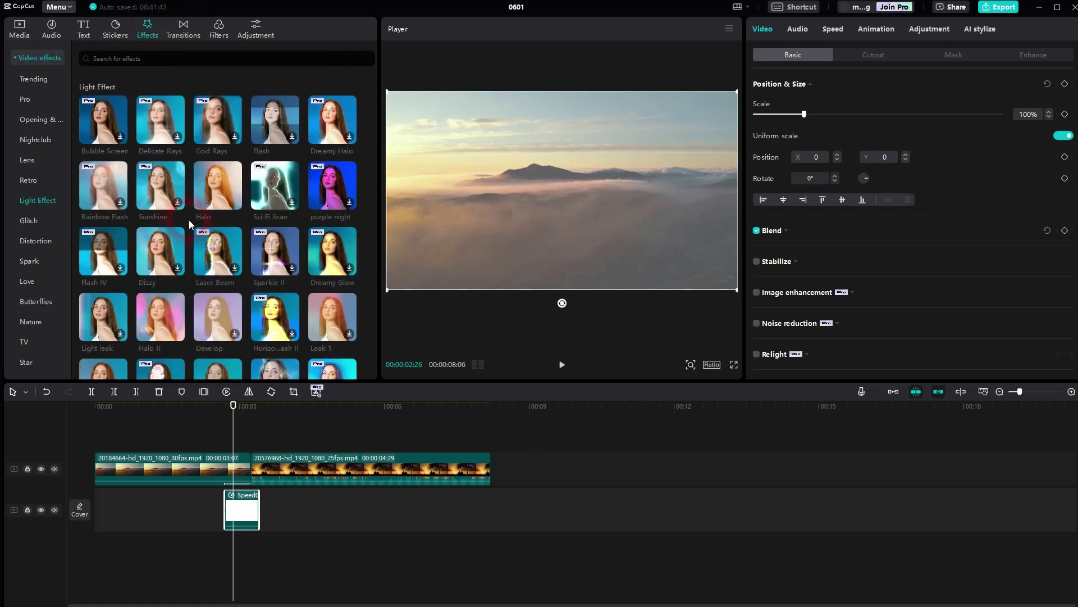
click(235, 203)
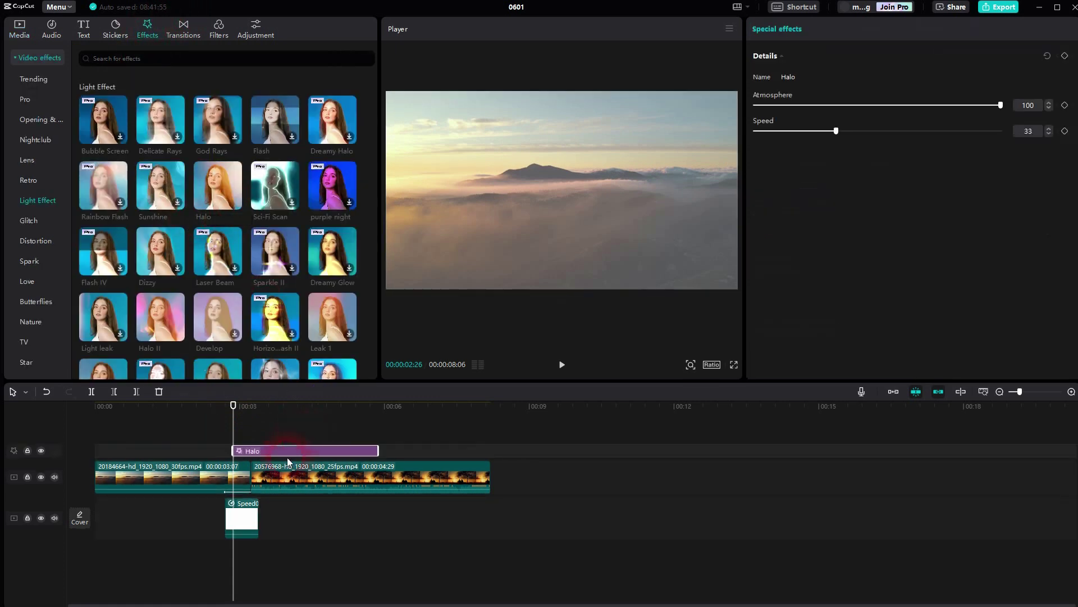
drag(238, 425, 245, 453)
click(327, 454)
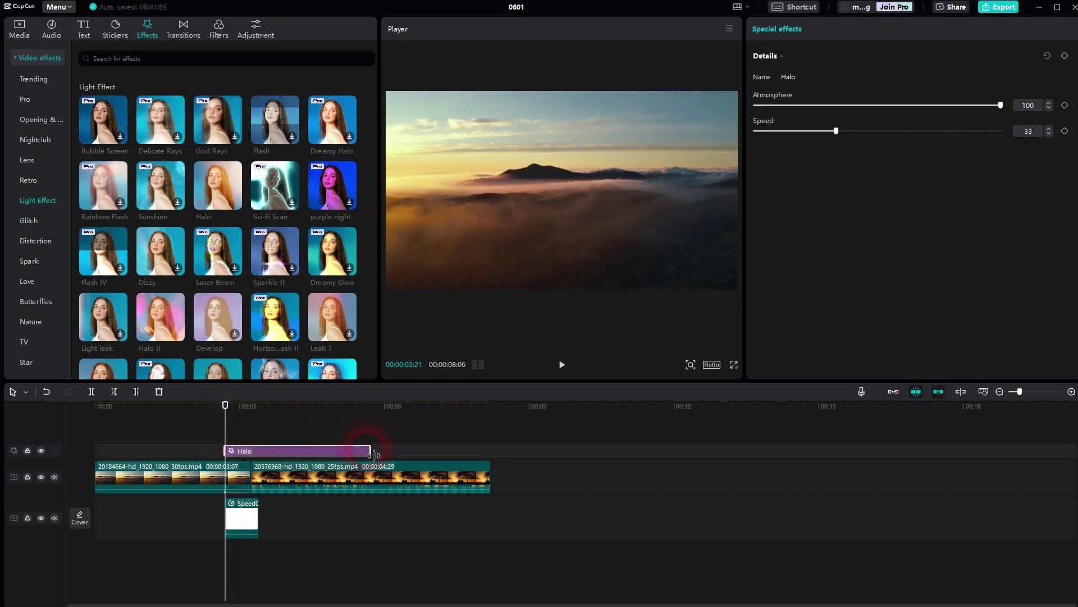
drag(374, 454, 259, 452)
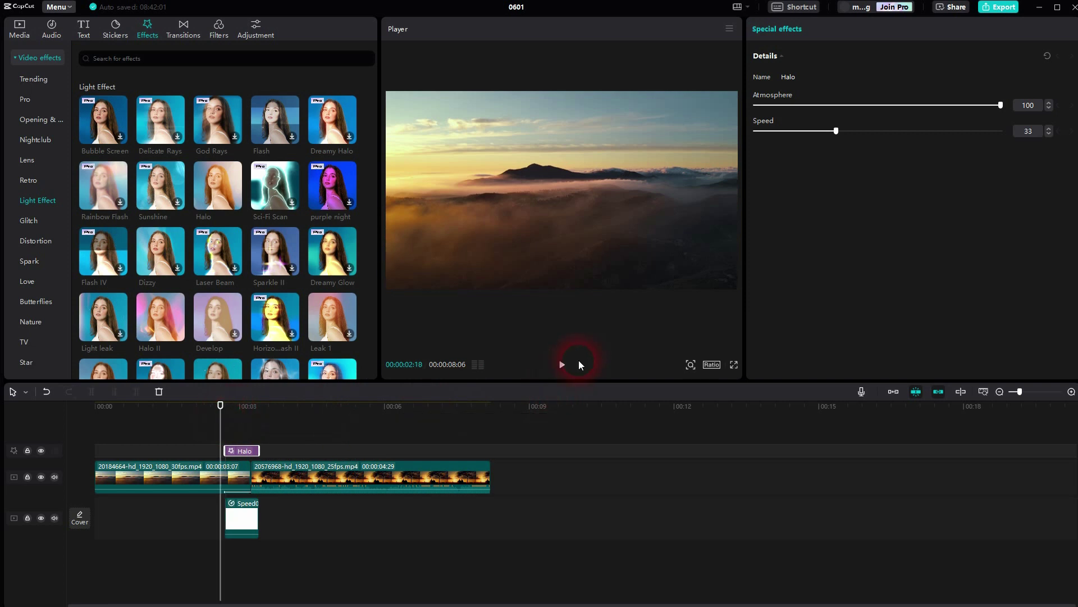
click(562, 364)
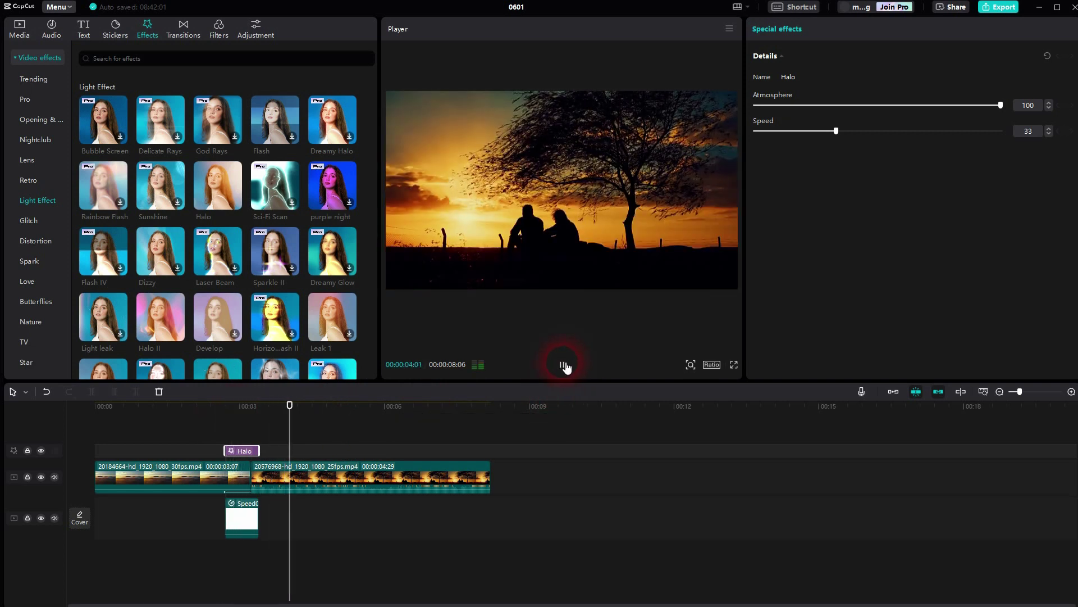
click(298, 428)
drag(296, 432, 217, 430)
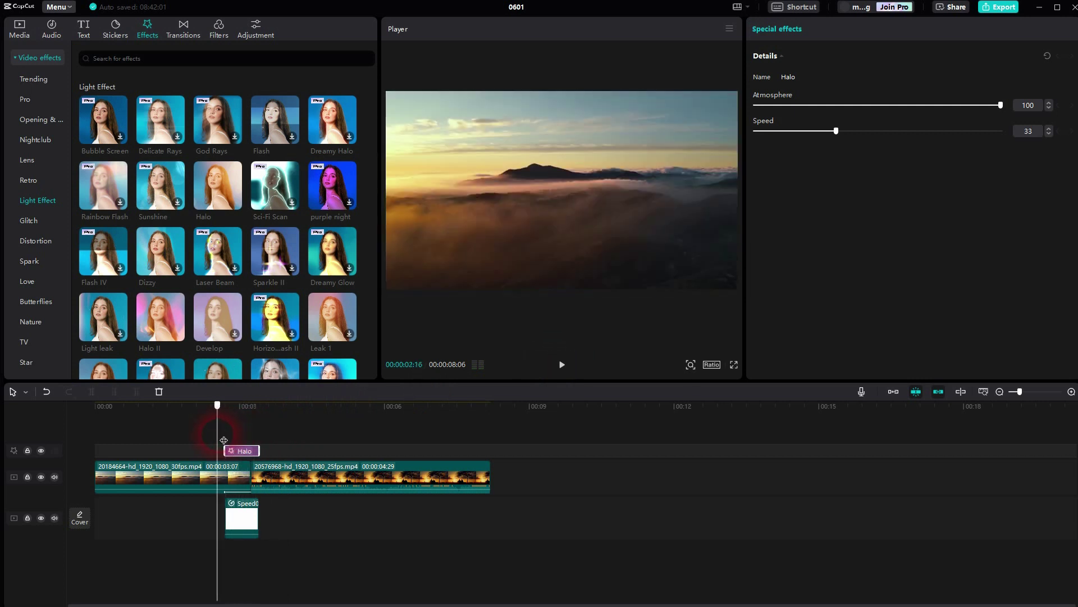
- Toggle the white overlay track's visibility at the 3-second cut to compare, leaving it visible
click(242, 518)
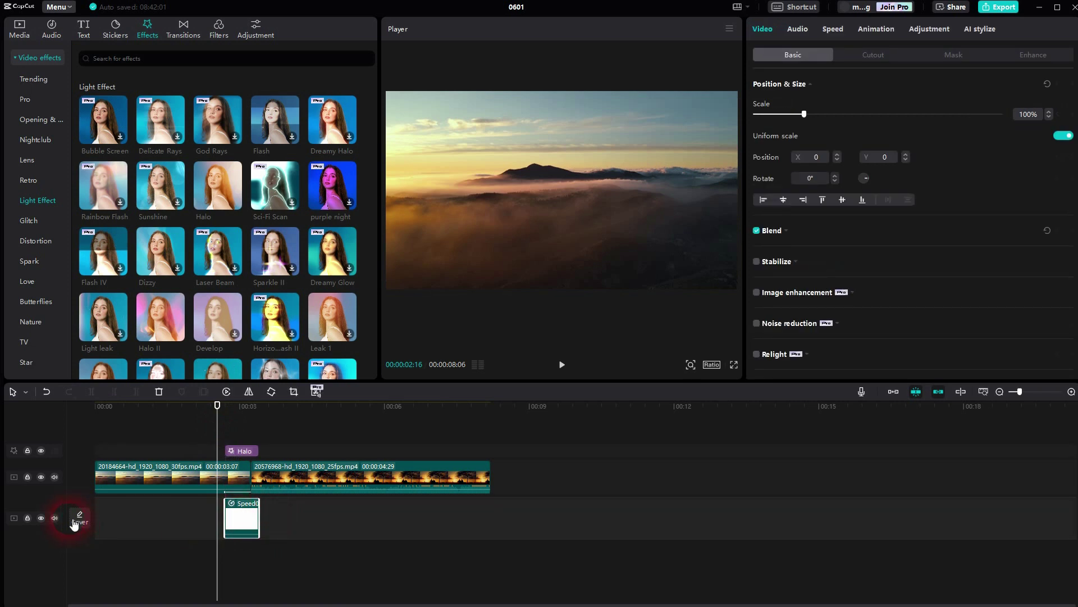
click(41, 518)
drag(222, 422, 240, 429)
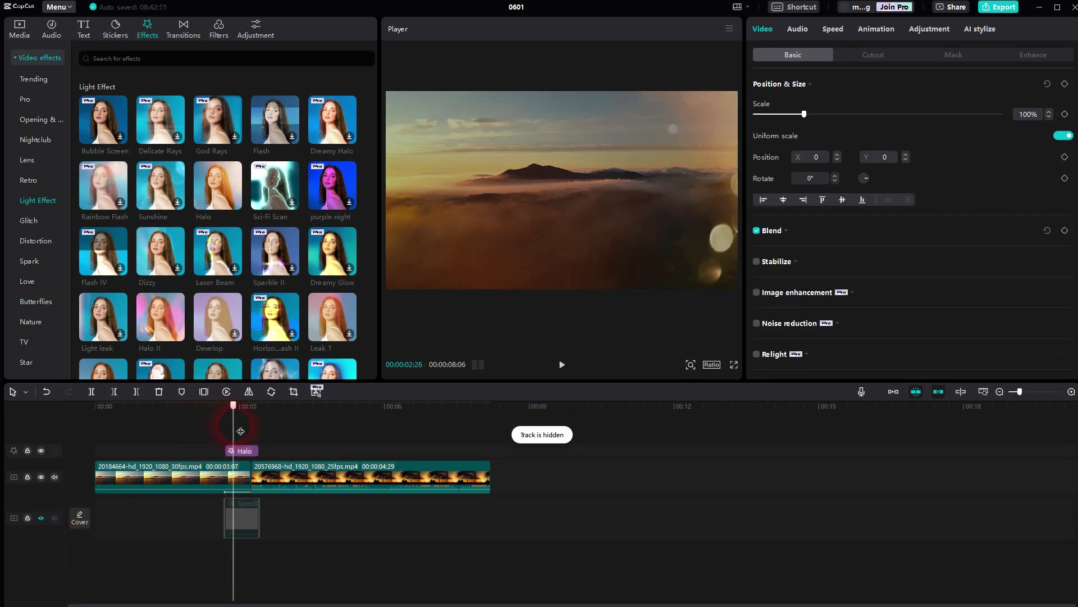
click(42, 516)
click(43, 517)
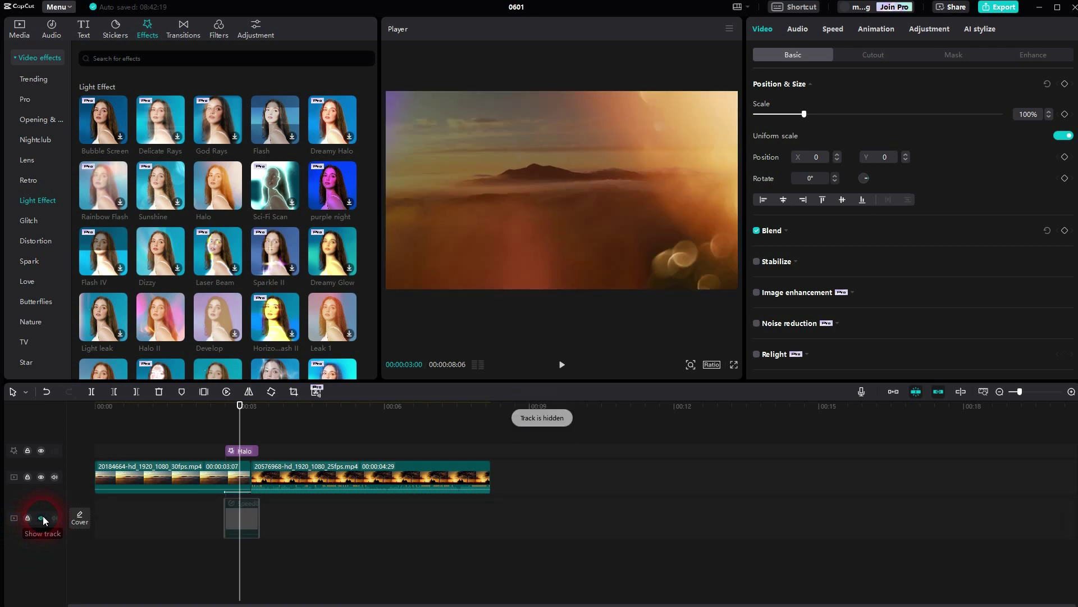
click(42, 518)
- Lower the white overlay clip's Blend opacity to about 37%, then deselect it
click(243, 520)
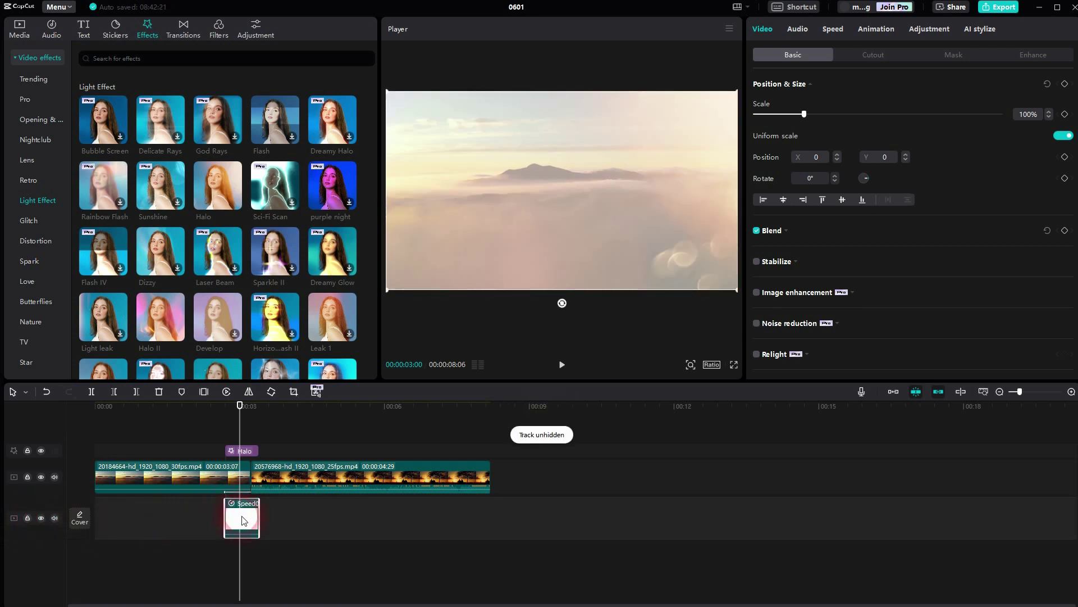
click(324, 502)
click(814, 238)
click(993, 283)
drag(1001, 283, 853, 287)
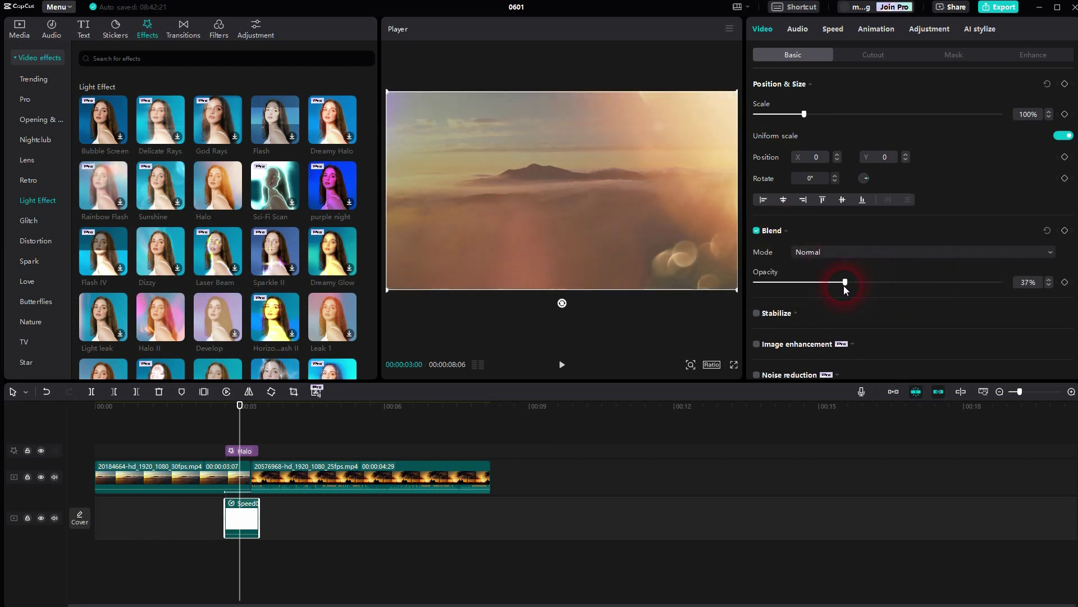
click(246, 433)
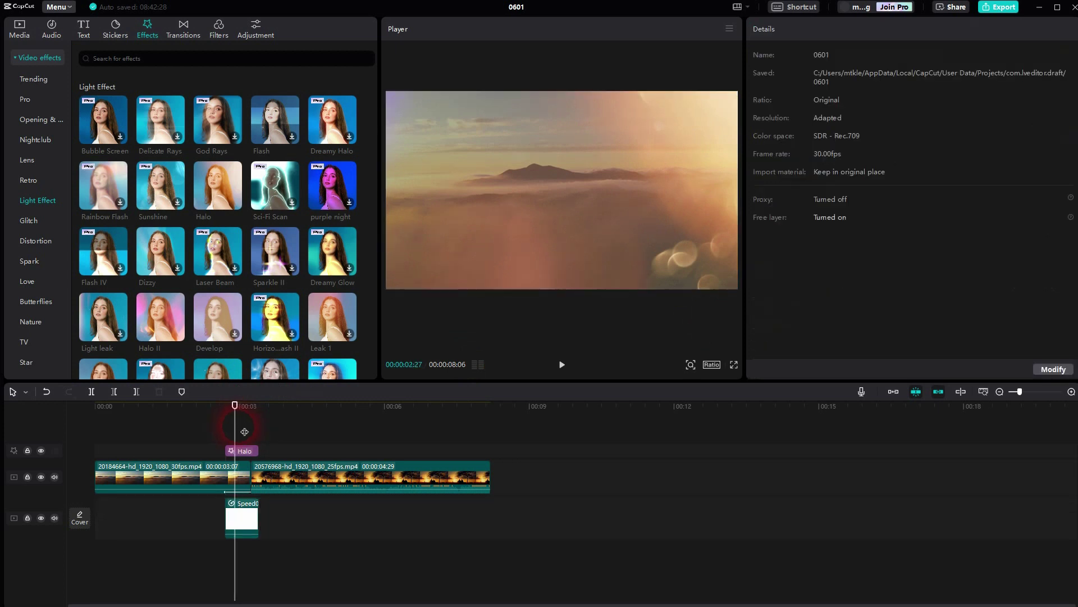